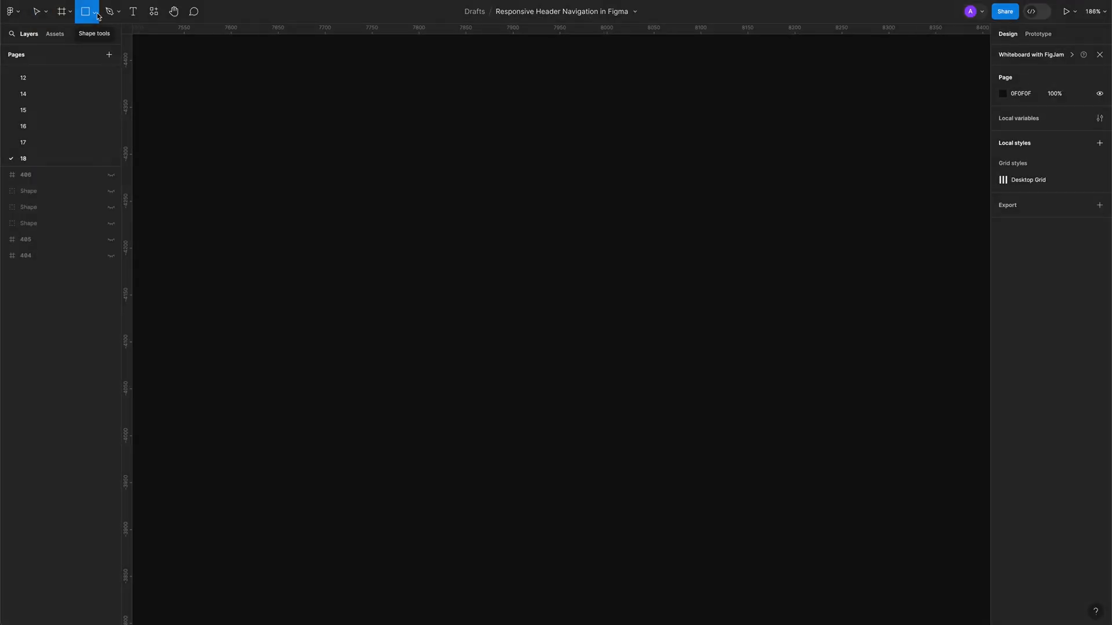
# Step: Draw a tall rectangle in the middle of the canvas and size it to 100 by 1000
pyautogui.click(94, 12)
pyautogui.click(102, 38)
pyautogui.moveTo(457, 121); pyautogui.dragTo(572, 573)
pyautogui.click(1024, 96)
pyautogui.write('100')
pyautogui.press('Tab')
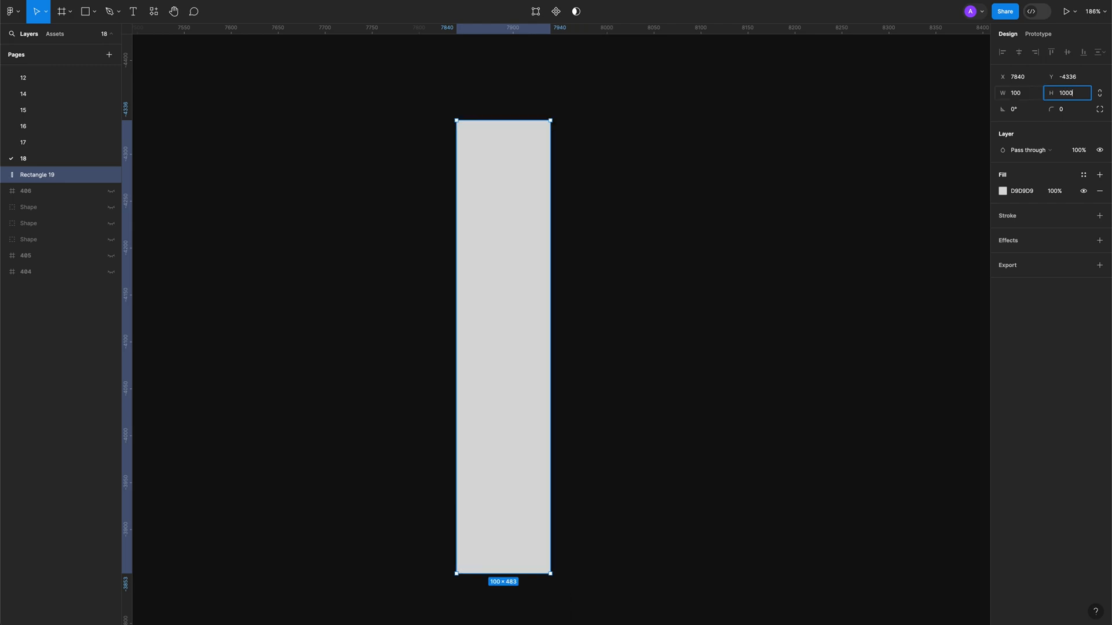
pyautogui.press('Return')
pyautogui.click(761, 215)
pyautogui.click(538, 206)
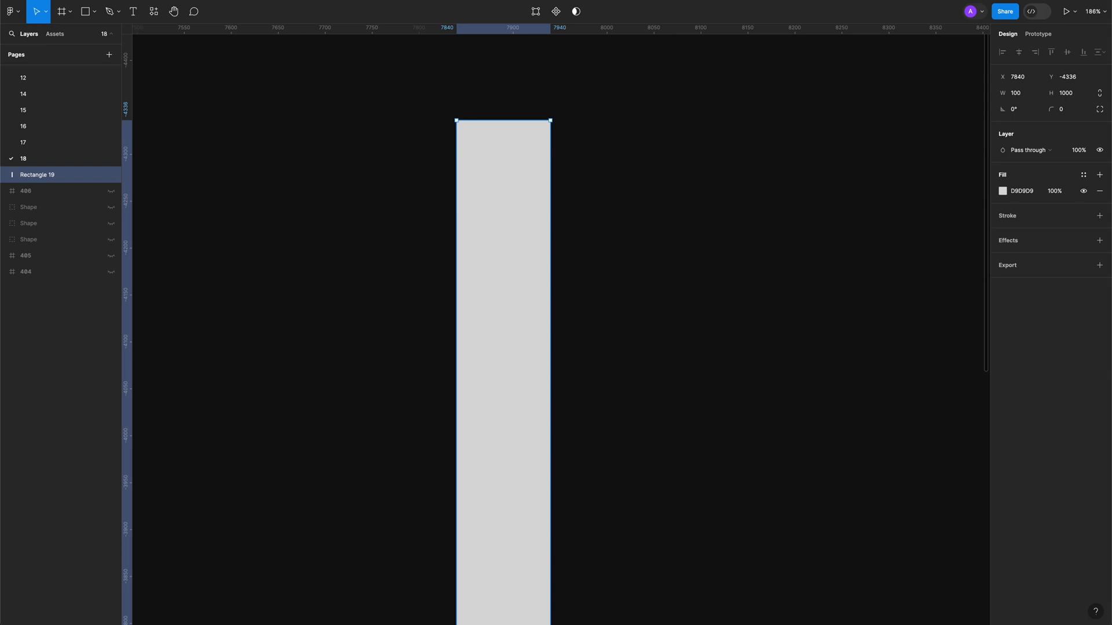
# Step: Remove the rectangle's fill and add a stroke with a weight of 1
pyautogui.click(1099, 191)
pyautogui.click(1100, 199)
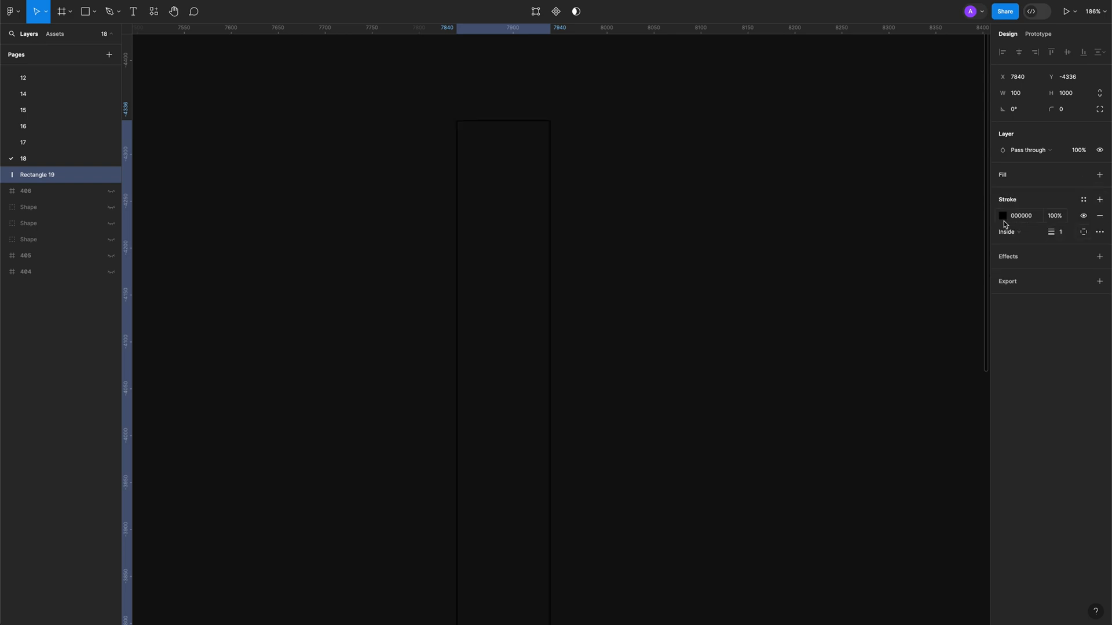
pyautogui.click(1063, 233)
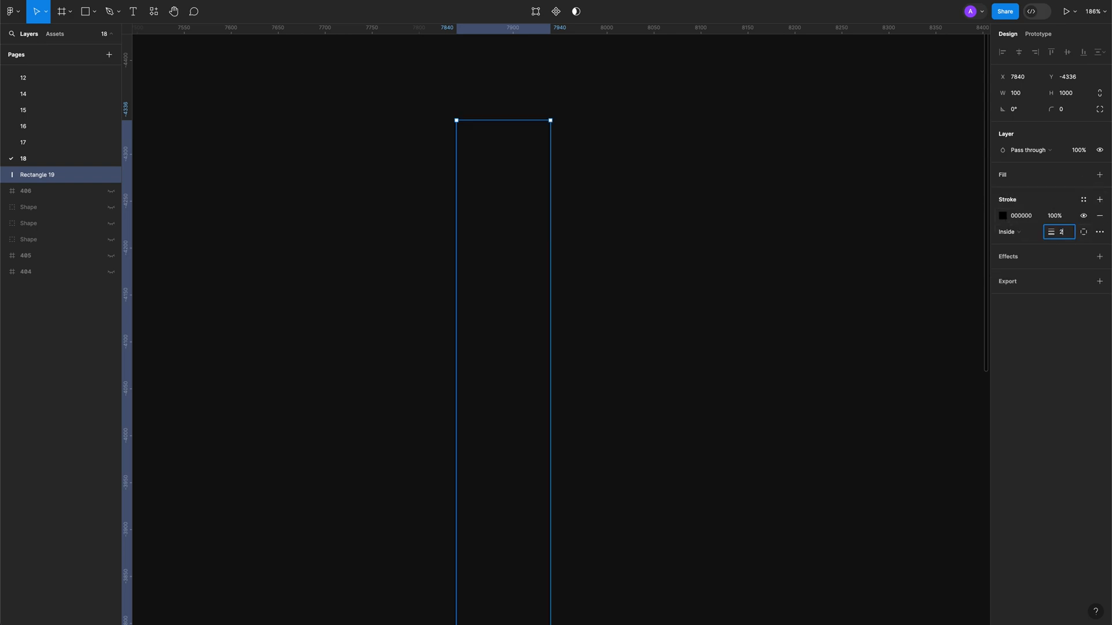
pyautogui.press('Escape')
# Step: Set the rectangle's stroke position to Center and its colour to FFFFFF
pyautogui.click(1027, 229)
pyautogui.click(1028, 241)
pyautogui.click(1003, 215)
pyautogui.moveTo(905, 300); pyautogui.dragTo(868, 249)
pyautogui.click(980, 218)
pyautogui.click(570, 219)
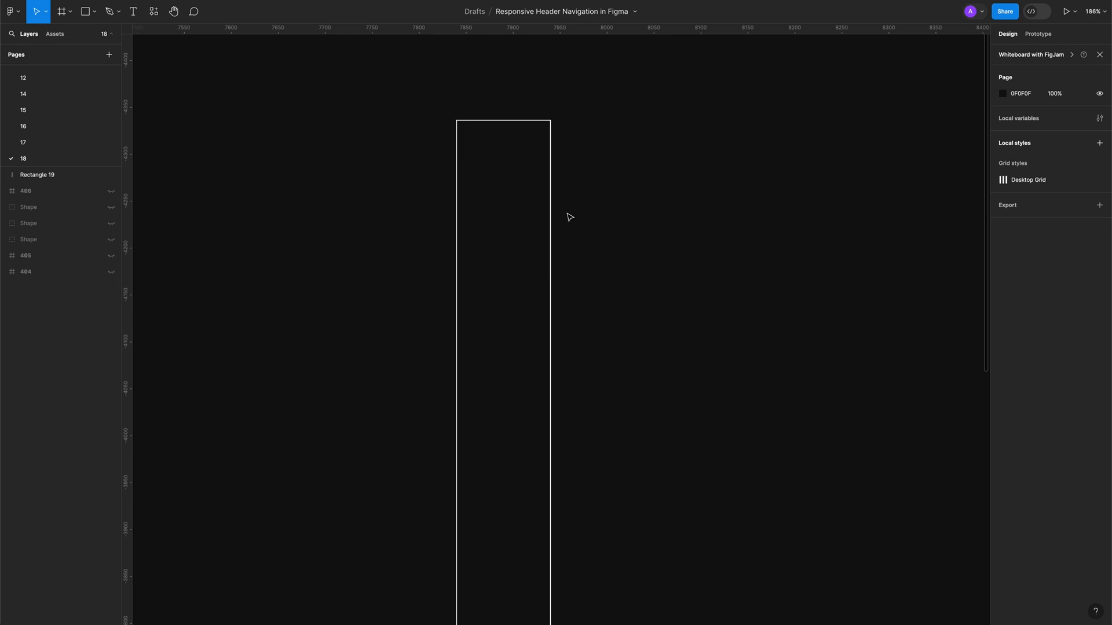
# Step: Add a linear gradient fill to the rectangle and set its first colour stop to 000000
pyautogui.click(550, 179)
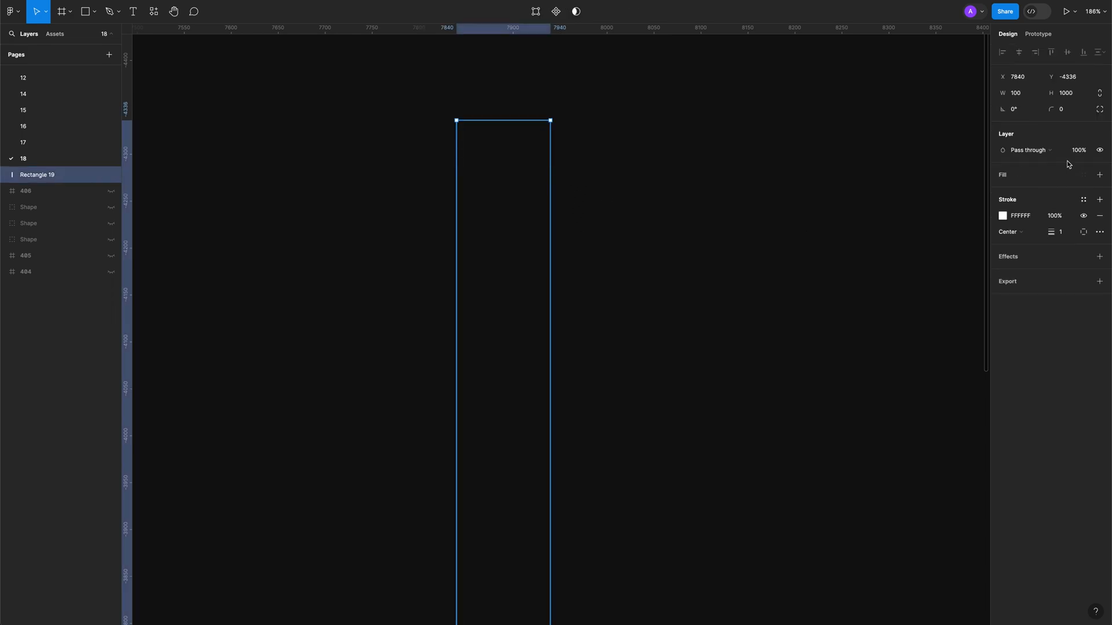
pyautogui.click(1100, 174)
pyautogui.click(1003, 192)
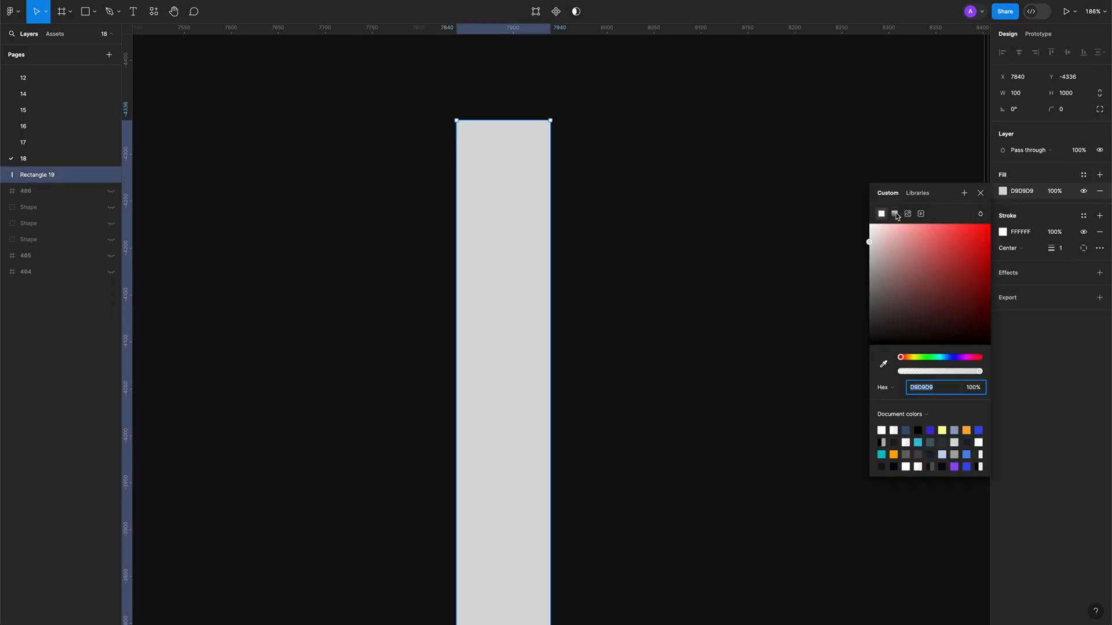
pyautogui.click(894, 214)
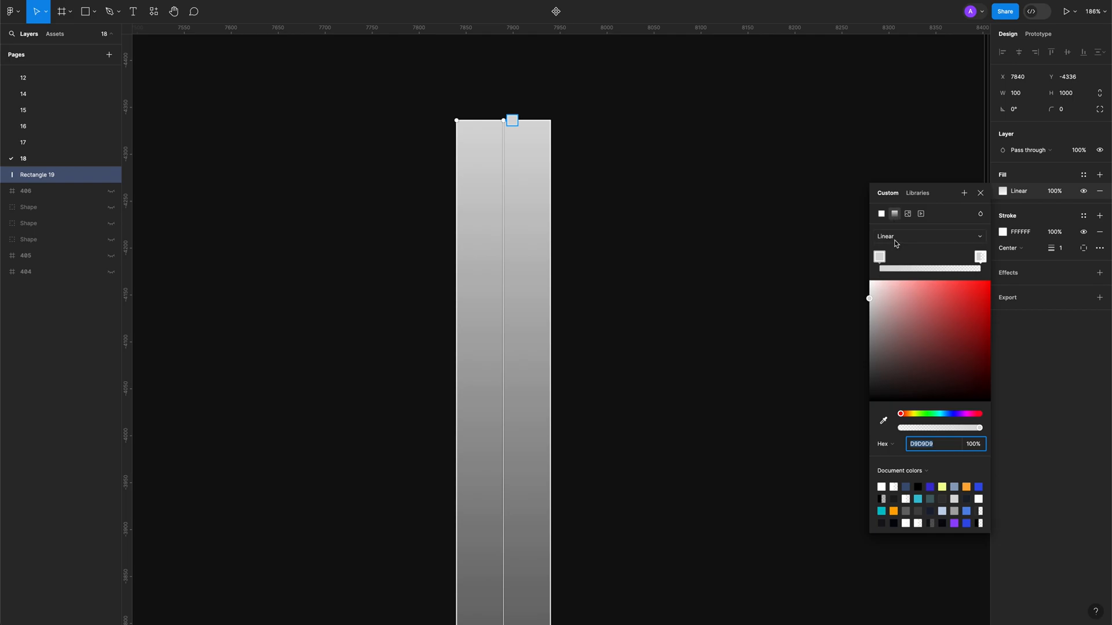
pyautogui.click(879, 256)
pyautogui.moveTo(874, 311); pyautogui.dragTo(828, 466)
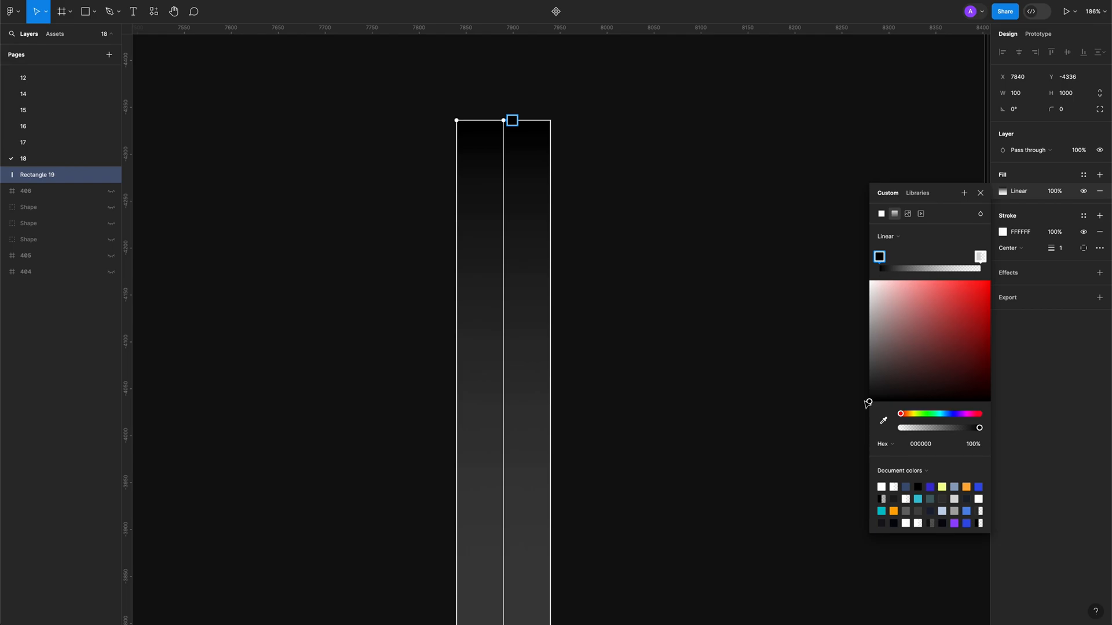
# Step: Move the fully transparent gradient stop to just over a third along the ramp and colour it 121212
pyautogui.click(918, 262)
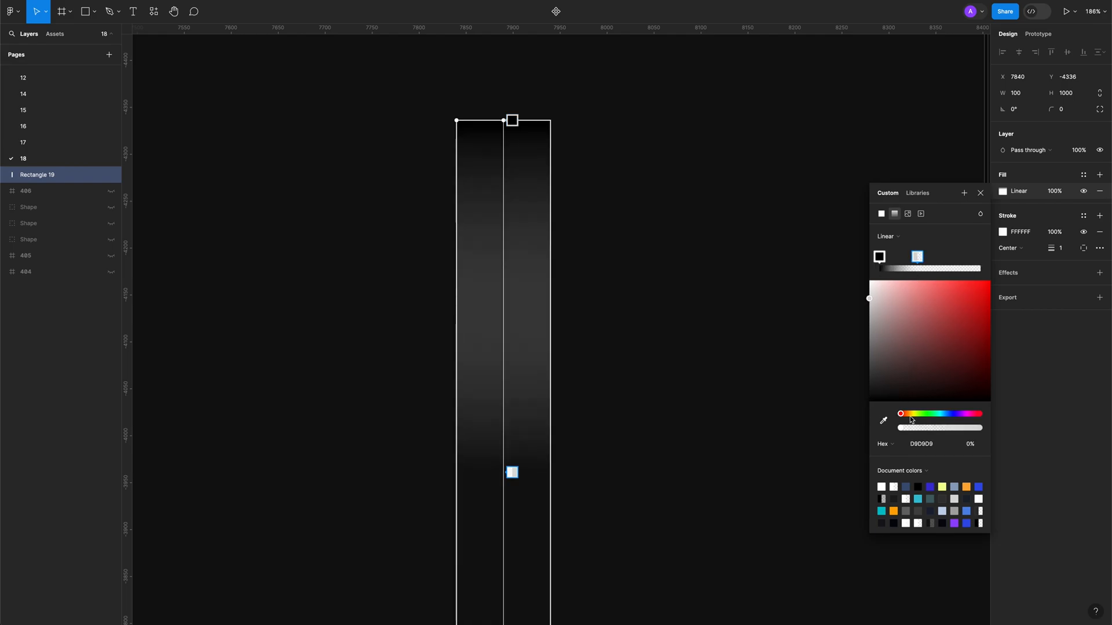
pyautogui.click(932, 445)
pyautogui.write('121212')
pyautogui.press('Return')
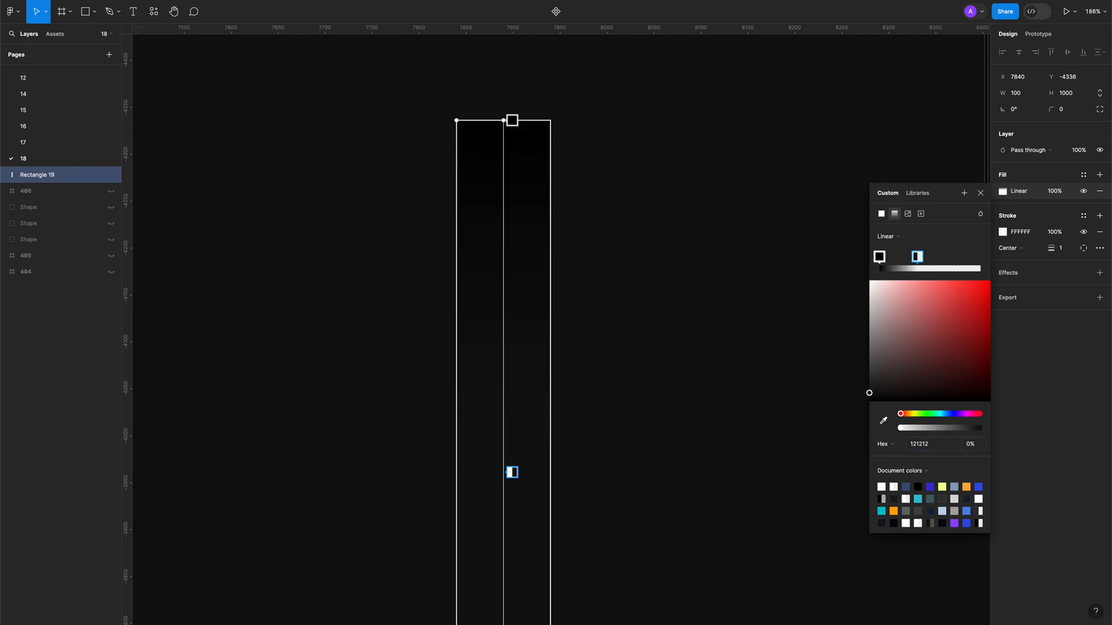
# Step: Add a transparent FFFFFF stop just after the 121212 stop and another stop at the gradient's end
pyautogui.click(930, 268)
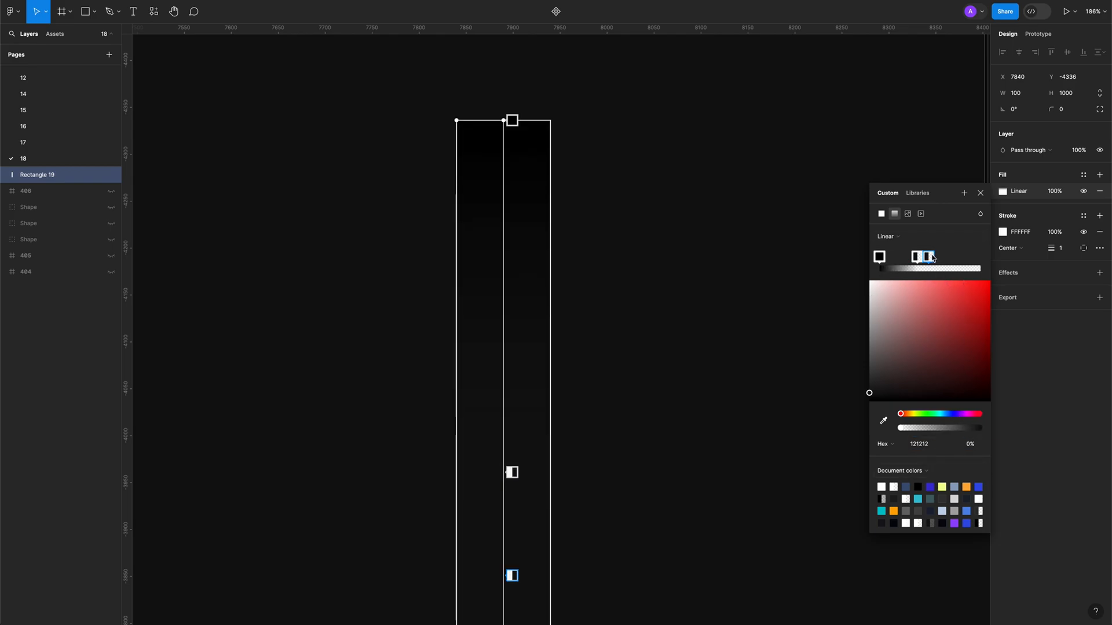
pyautogui.moveTo(867, 287); pyautogui.dragTo(850, 247)
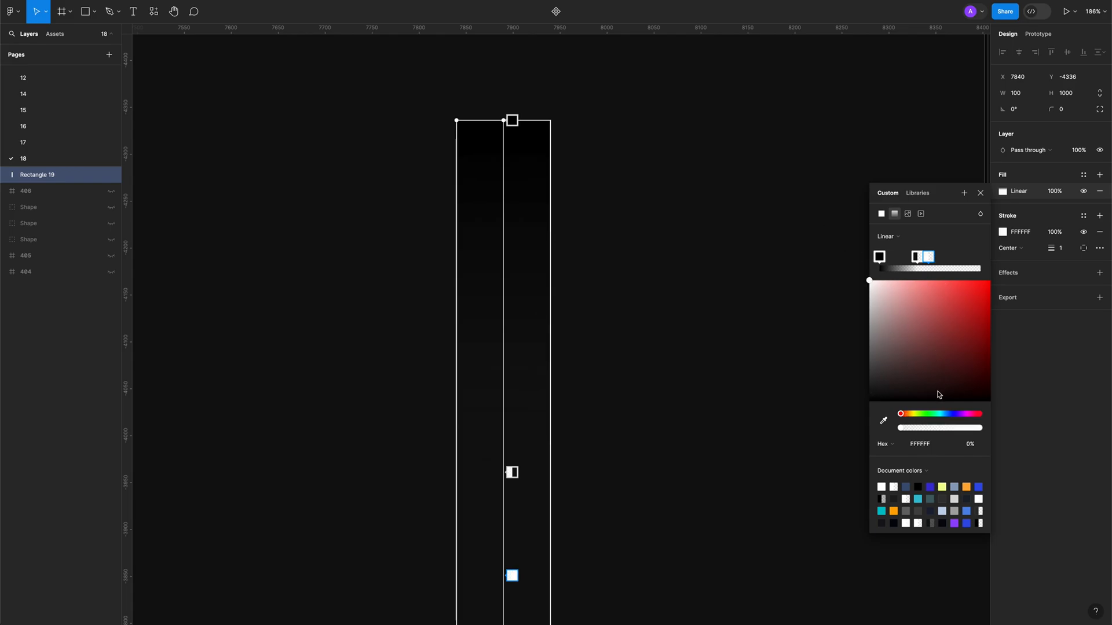
pyautogui.click(978, 267)
pyautogui.moveTo(976, 258); pyautogui.dragTo(920, 260)
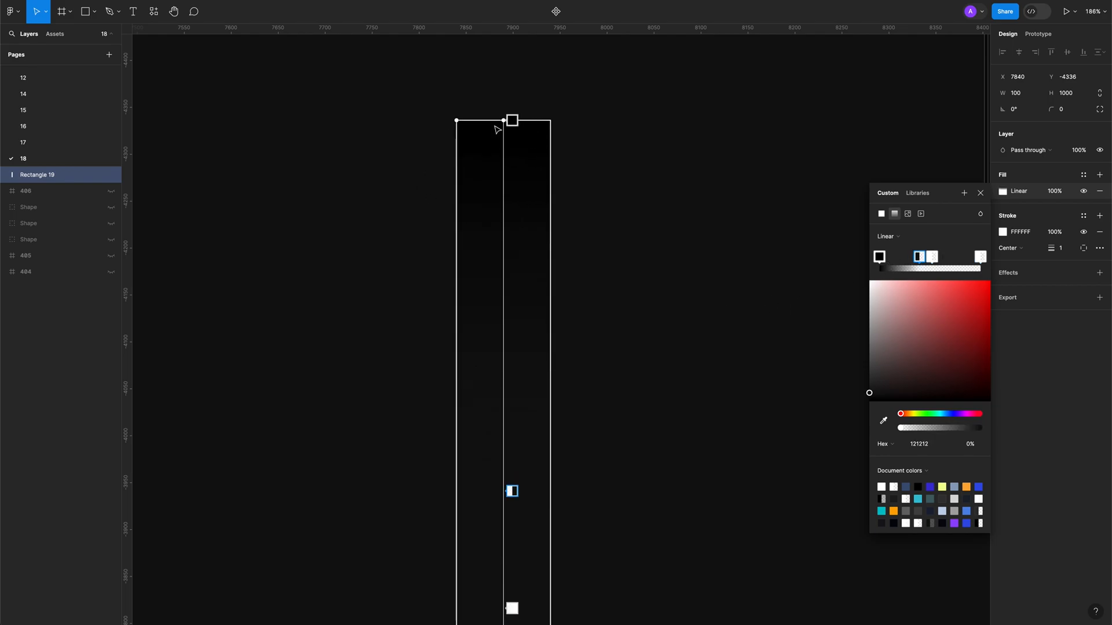
# Step: Reorient the gradient horizontally across the rectangle, starting outside its left side and ending on its right edge
pyautogui.scroll(-5, 536, 224)
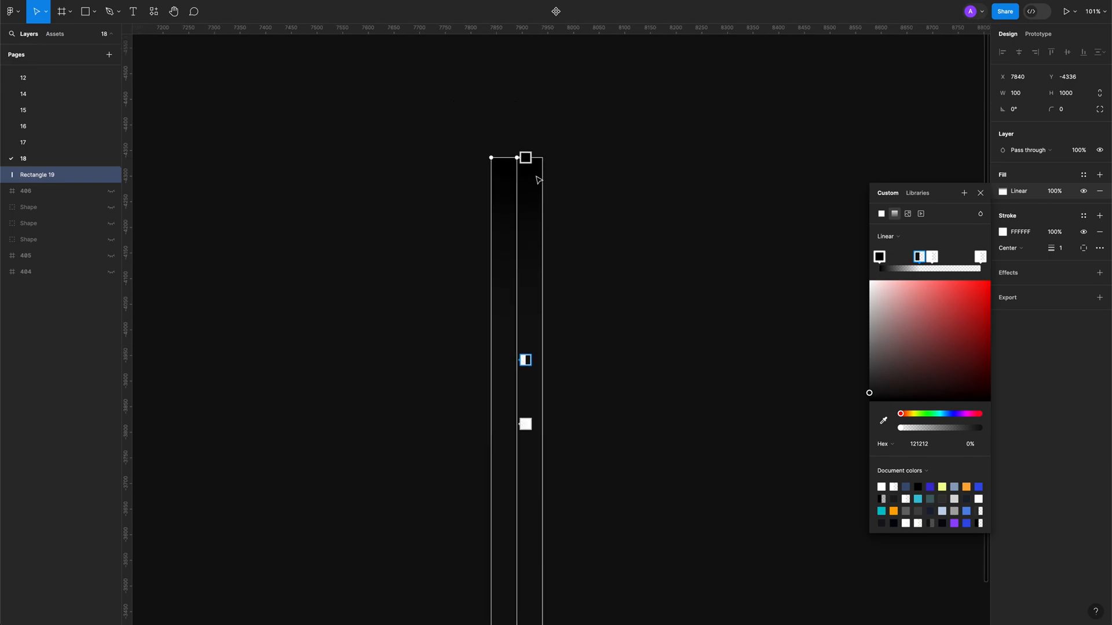
pyautogui.moveTo(524, 158); pyautogui.dragTo(398, 345)
pyautogui.scroll(-6, 420, 349)
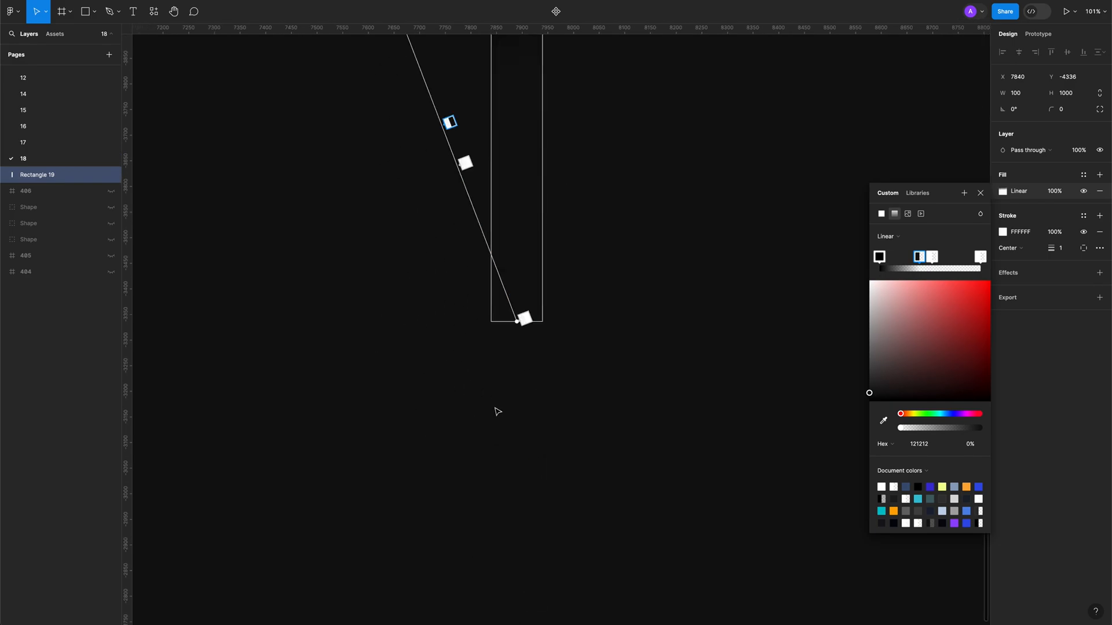
pyautogui.scroll(4, 492, 405)
pyautogui.scroll(-3, 518, 370)
pyautogui.scroll(1, 521, 402)
pyautogui.moveTo(519, 430); pyautogui.dragTo(543, 105)
pyautogui.scroll(5, 543, 244)
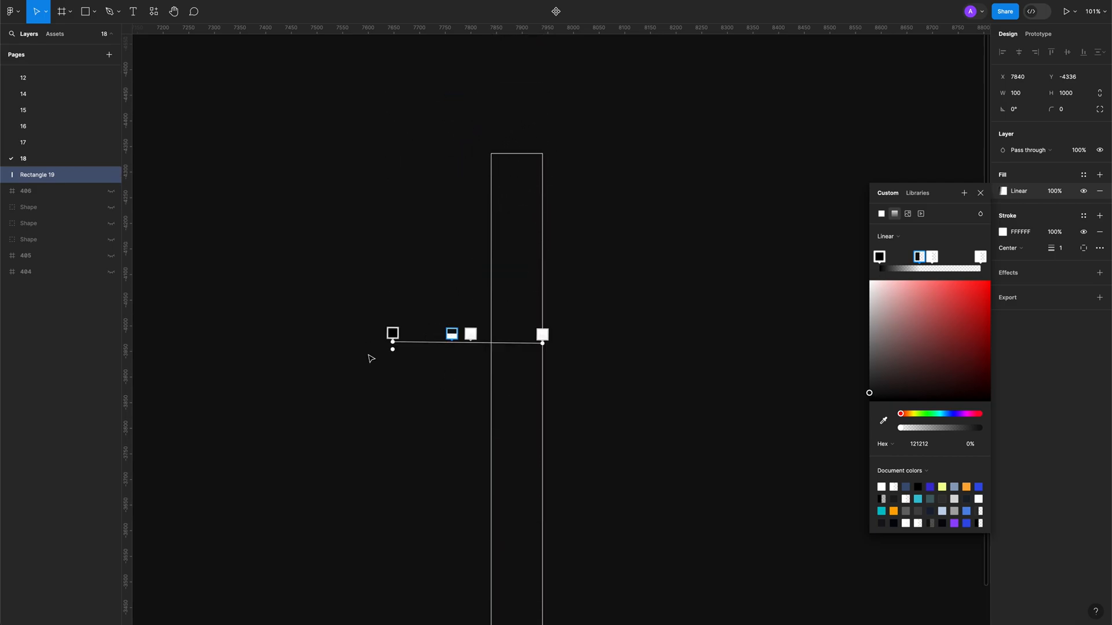
pyautogui.scroll(-4, 519, 340)
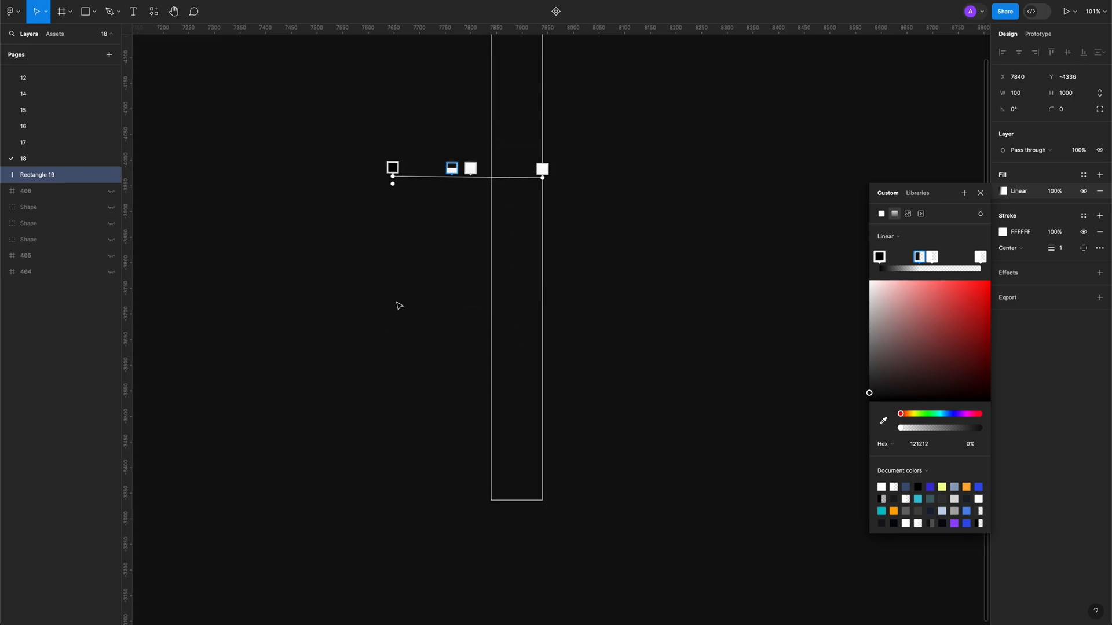
pyautogui.moveTo(393, 176); pyautogui.dragTo(458, 189)
pyautogui.scroll(3, 577, 282)
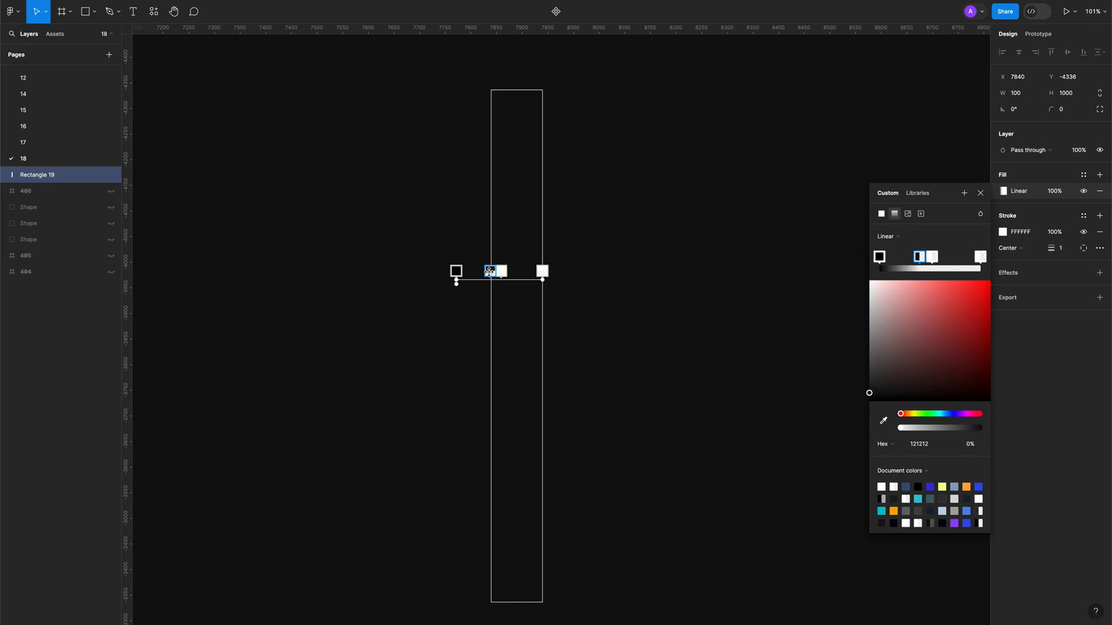
# Step: Increase the opacity of the 121212 gradient stop
pyautogui.moveTo(901, 429); pyautogui.dragTo(928, 429)
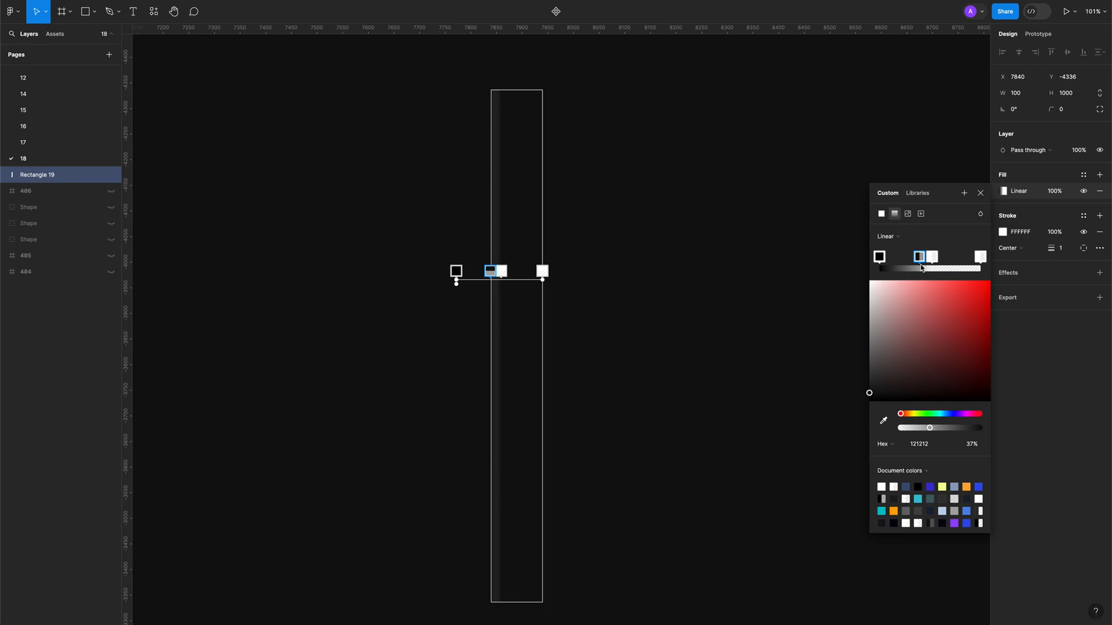
pyautogui.click(973, 445)
pyautogui.write('7')
pyautogui.press('Return')
# Step: Set the opacity of the middle FFFFFF gradient stop to 70%
pyautogui.click(932, 258)
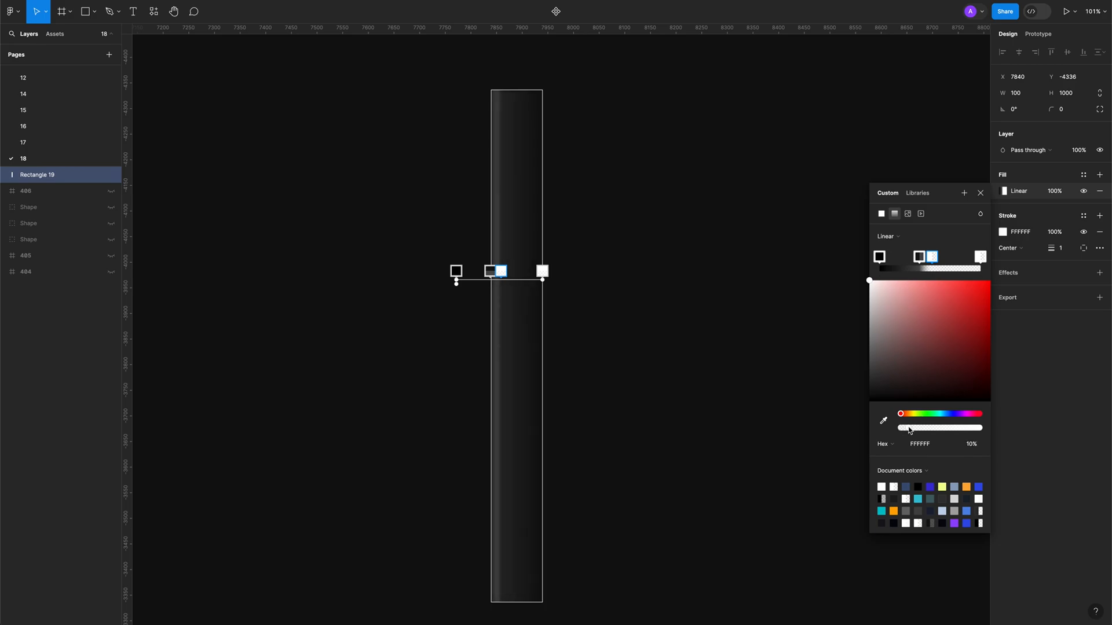
pyautogui.moveTo(916, 431); pyautogui.dragTo(924, 428)
pyautogui.click(972, 444)
pyautogui.write('7')
pyautogui.press('Return')
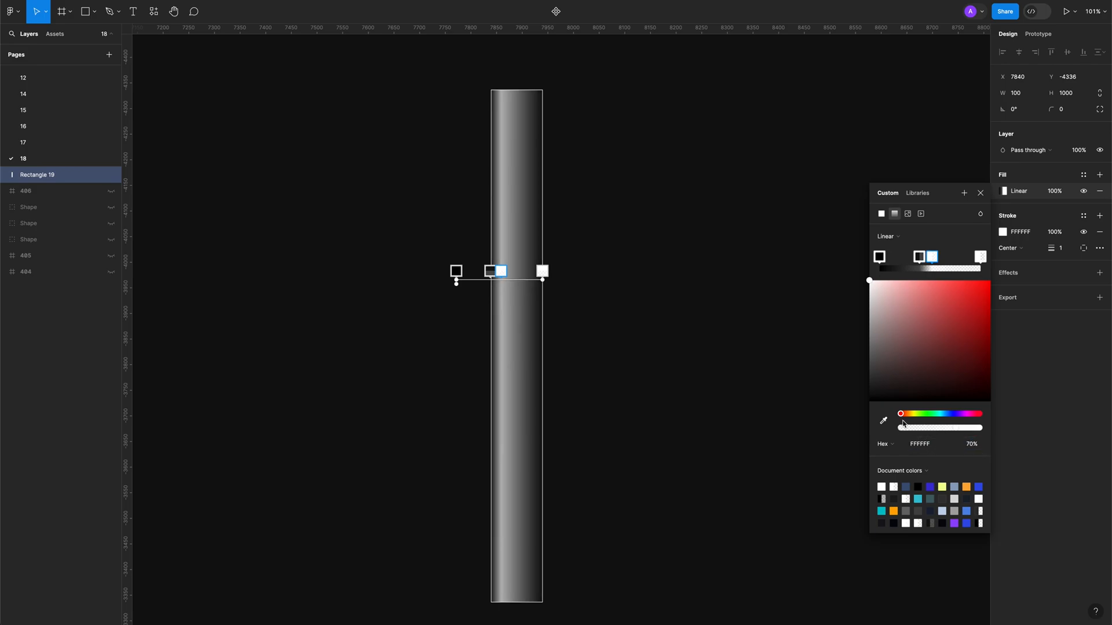
# Step: Reopen the rectangle's gradient fill and shift its black start handle slightly toward the rectangle
pyautogui.click(951, 238)
pyautogui.click(965, 257)
pyautogui.click(980, 258)
pyautogui.click(980, 193)
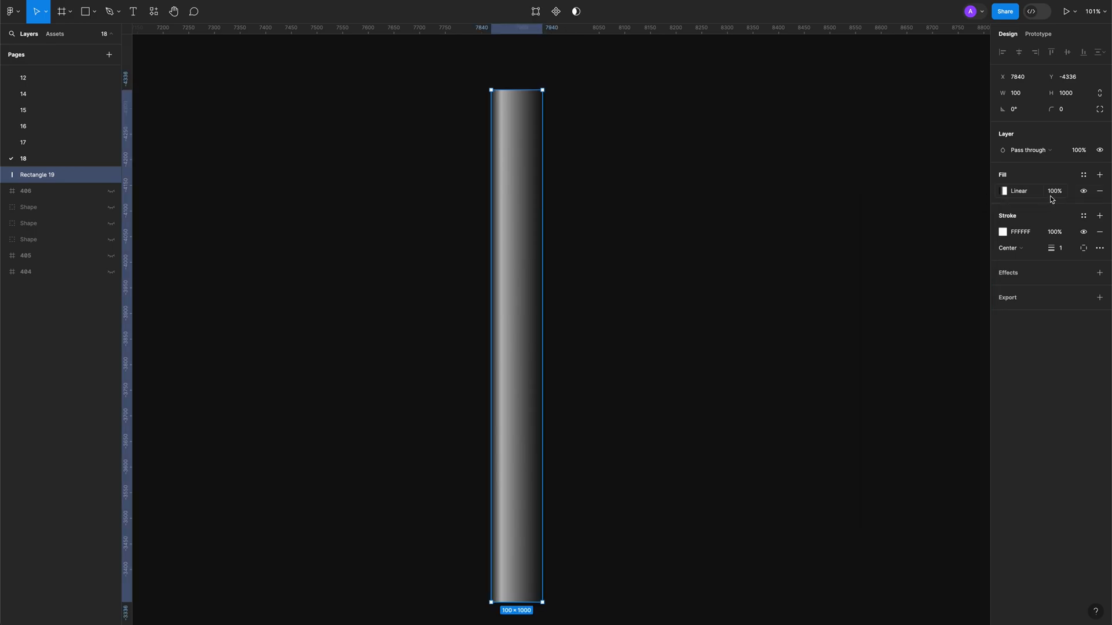
pyautogui.click(1004, 193)
pyautogui.moveTo(455, 280); pyautogui.dragTo(457, 280)
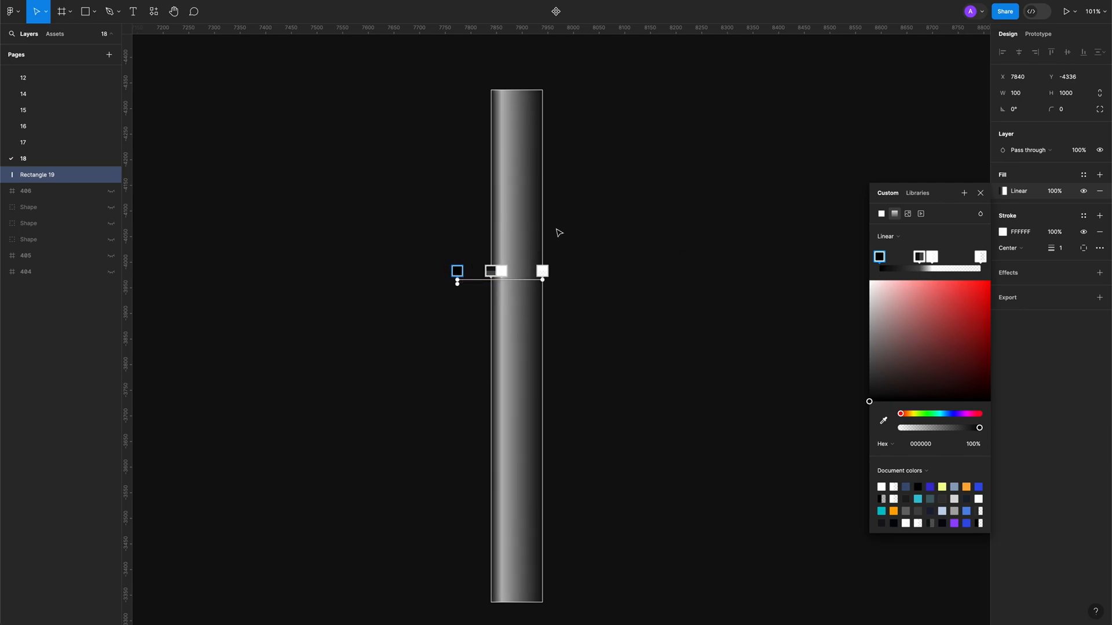
# Step: Examine the horizontal gradient along the rectangle up close and from a distance
pyautogui.scroll(1, 493, 92)
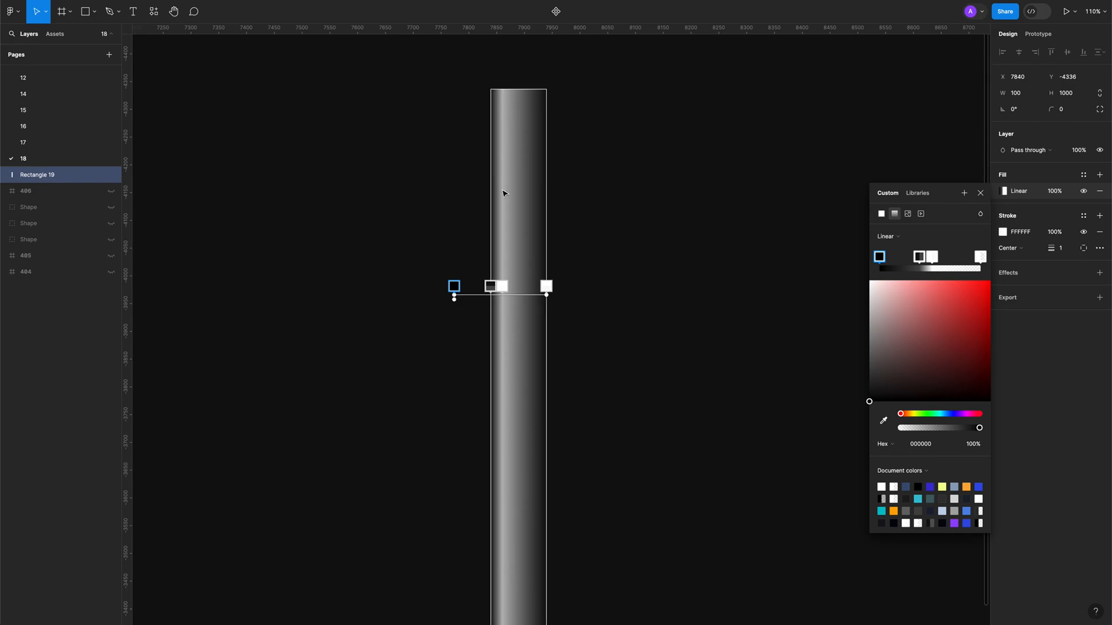
pyautogui.scroll(5, 504, 243)
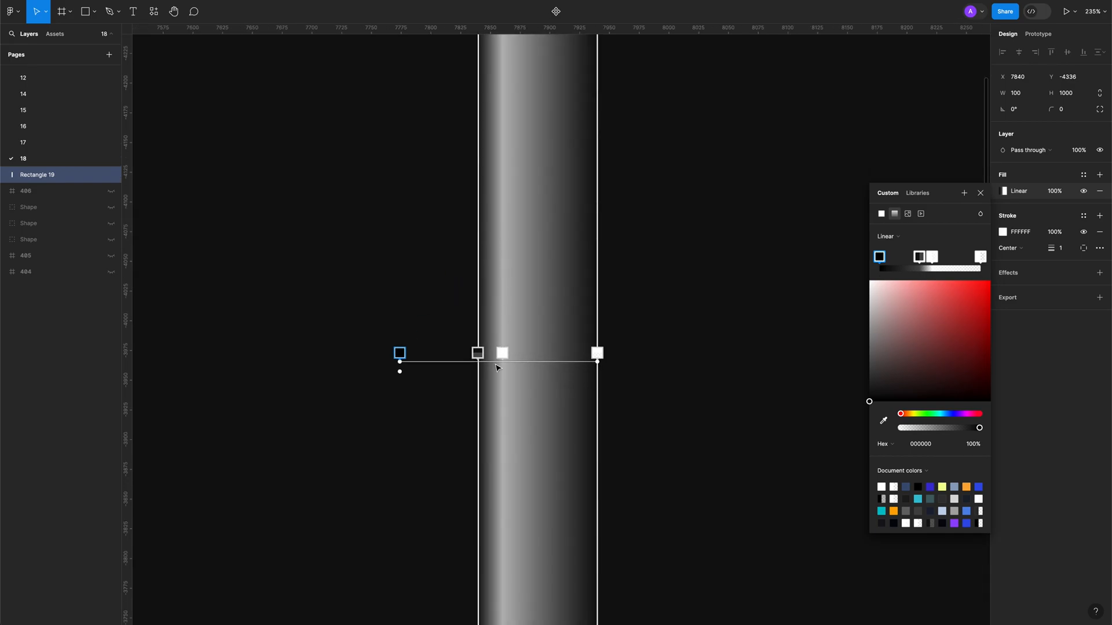
pyautogui.scroll(-5, 499, 377)
pyautogui.scroll(-3, 559, 257)
pyautogui.scroll(3, 559, 257)
pyautogui.scroll(-1, 559, 263)
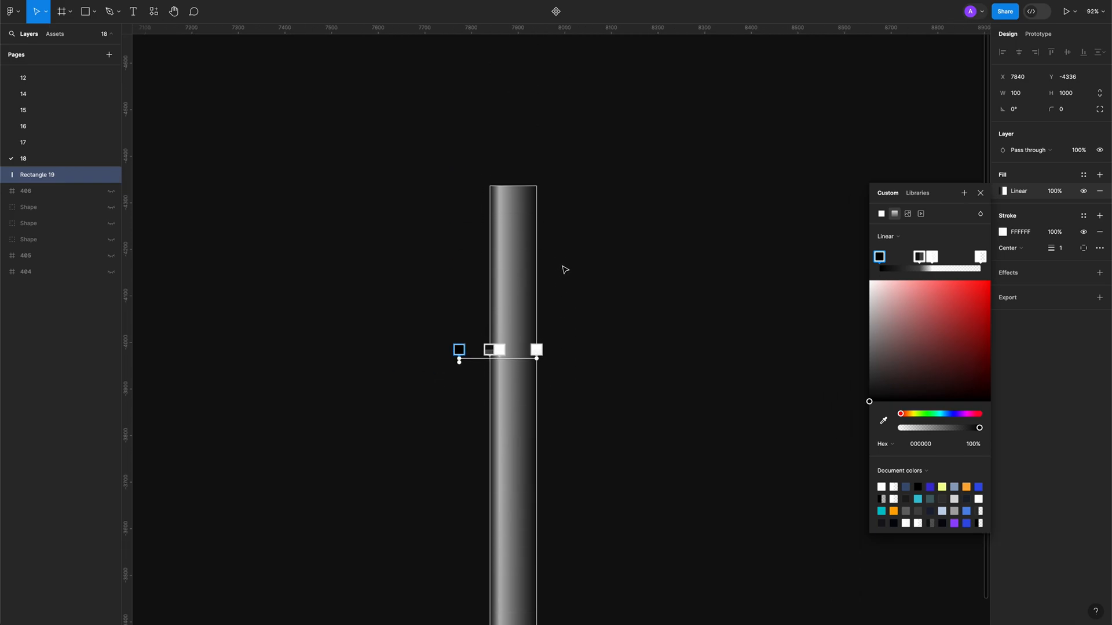
pyautogui.scroll(-3, 565, 269)
pyautogui.scroll(2, 567, 267)
# Step: Set the opacity of the rectangle's linear gradient fill to 10%
pyautogui.press('Escape')
pyautogui.click(1055, 192)
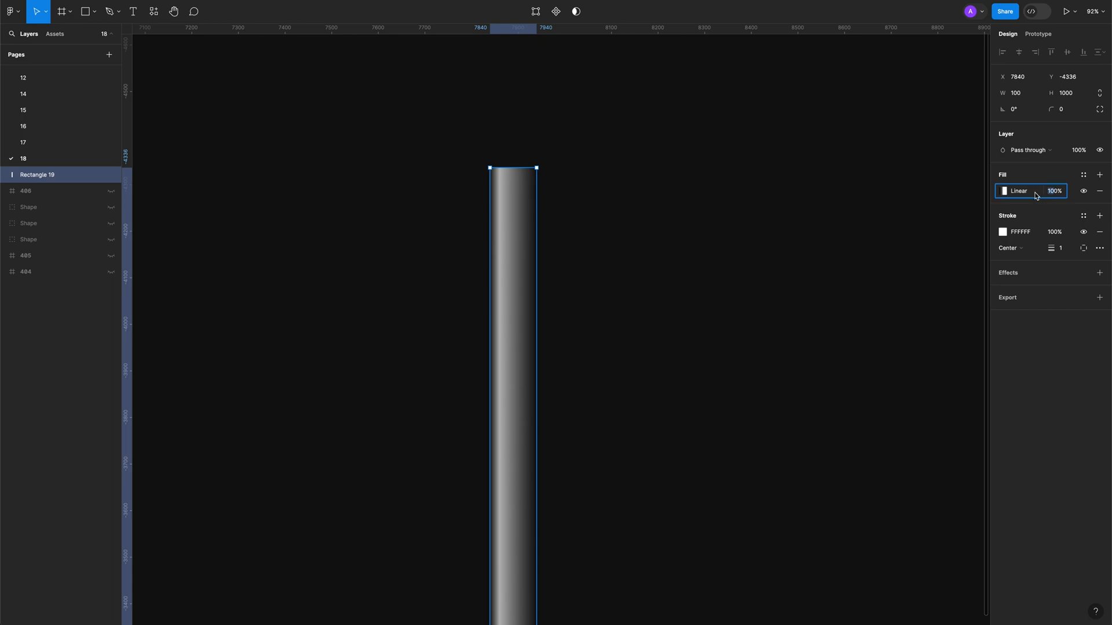
pyautogui.write('10')
pyautogui.press('Return')
pyautogui.click(651, 231)
pyautogui.scroll(-2, 651, 232)
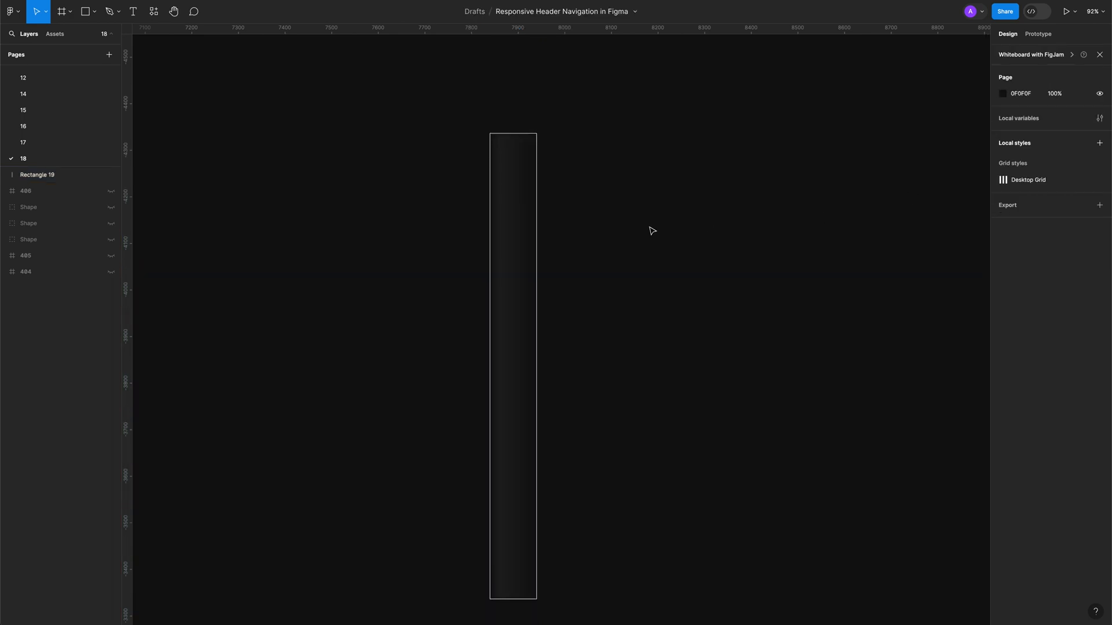
# Step: Set the opacity of the rectangle's white stroke to 20%
pyautogui.click(505, 242)
pyautogui.click(591, 183)
pyautogui.scroll(5, 516, 174)
pyautogui.scroll(-5, 619, 220)
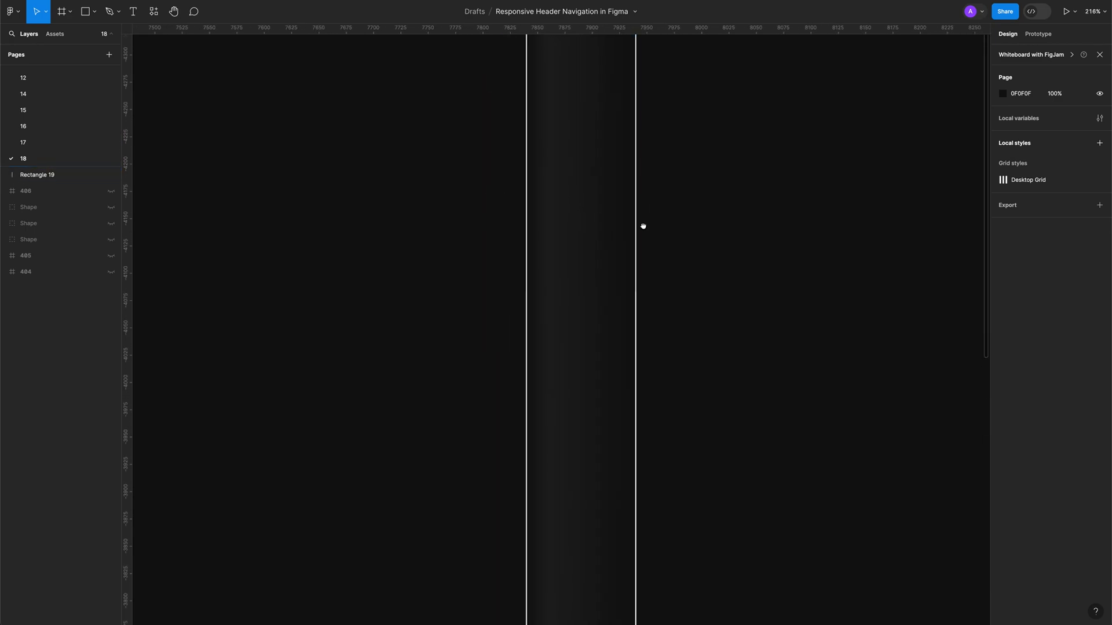
pyautogui.click(546, 216)
pyautogui.moveTo(1056, 234); pyautogui.dragTo(1046, 231)
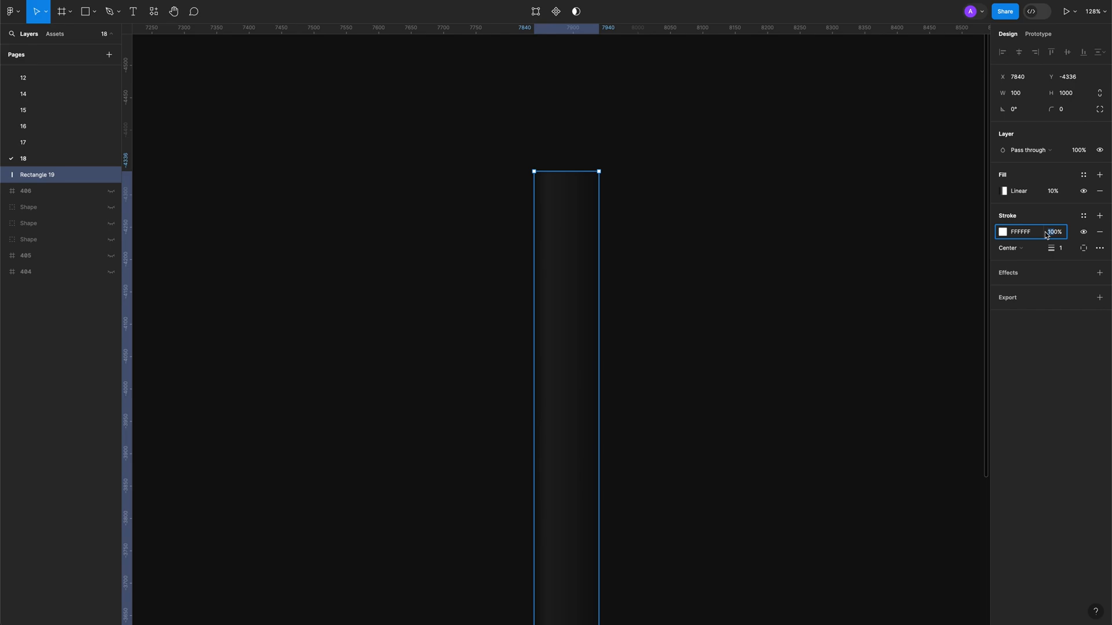
pyautogui.write('2')
pyautogui.press('Return')
pyautogui.click(830, 225)
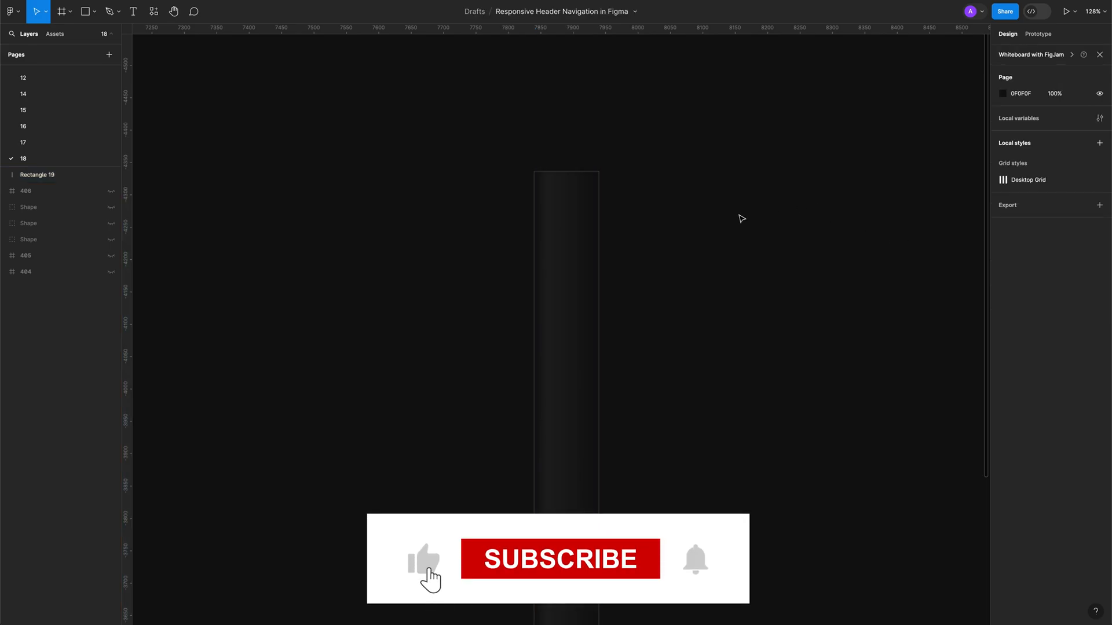
# Step: Set the opacity of the rectangle's white stroke to 10%
pyautogui.click(597, 200)
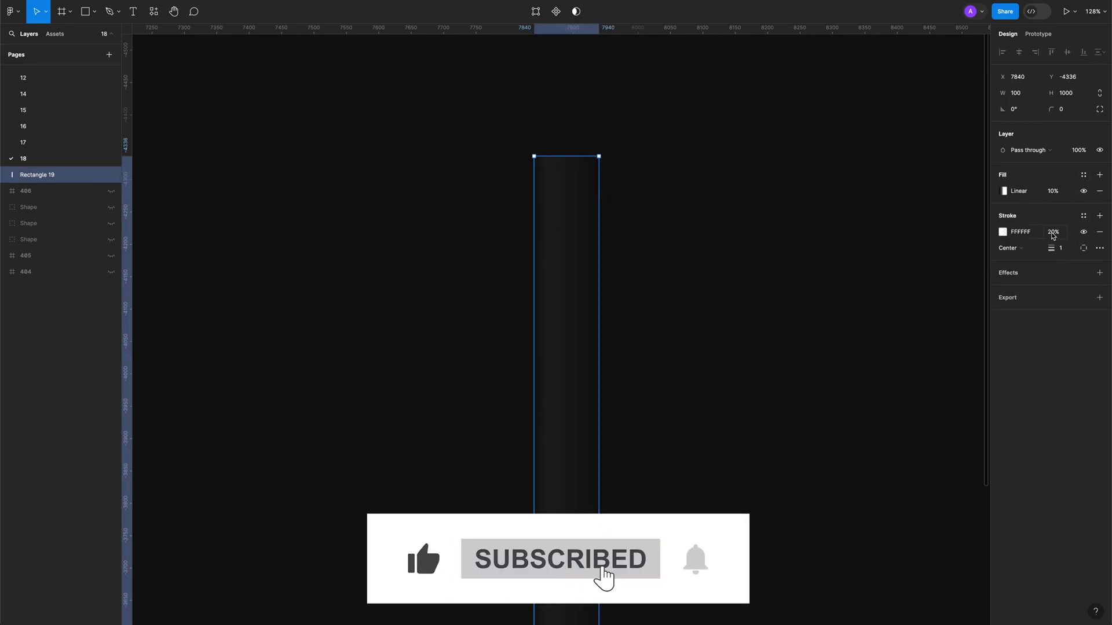
pyautogui.click(646, 205)
pyautogui.scroll(-3, 651, 220)
pyautogui.scroll(-3, 608, 283)
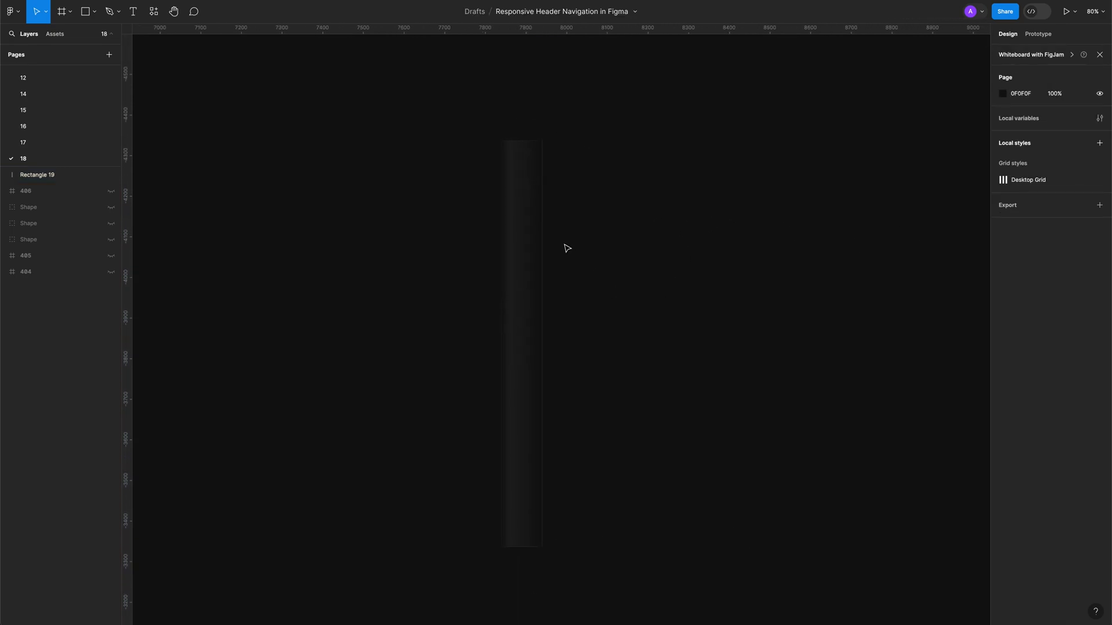
# Step: Apply a Background blur effect to the rectangle
pyautogui.click(530, 242)
pyautogui.click(1033, 290)
pyautogui.click(1047, 318)
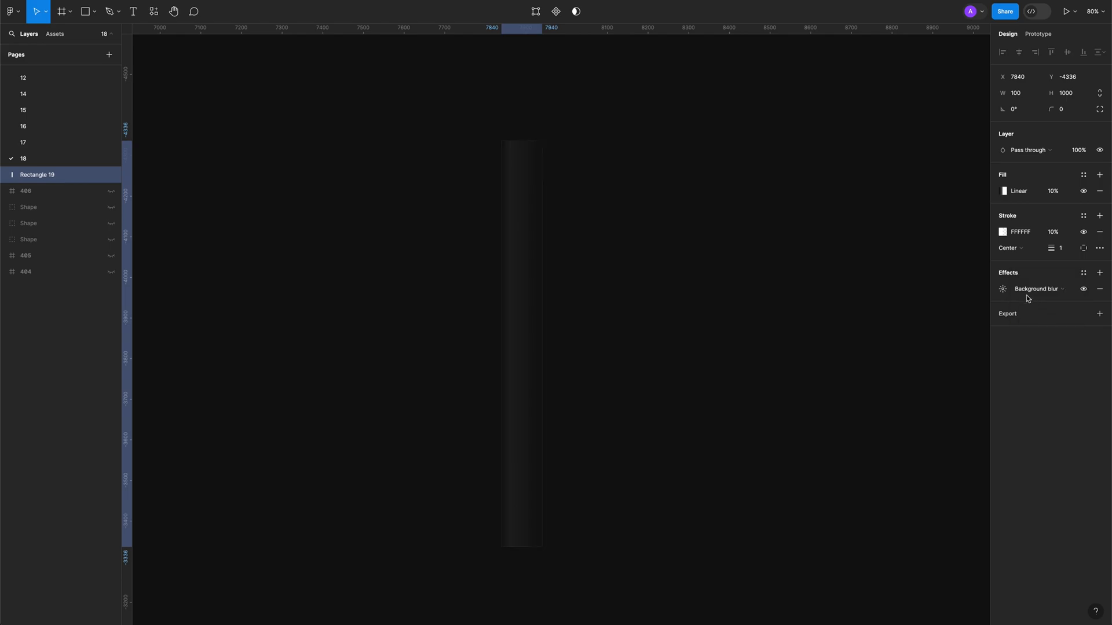
# Step: Check the Background blur settings of the bar, and shorten the bar from its lower edge to a height of 700
pyautogui.click(1003, 289)
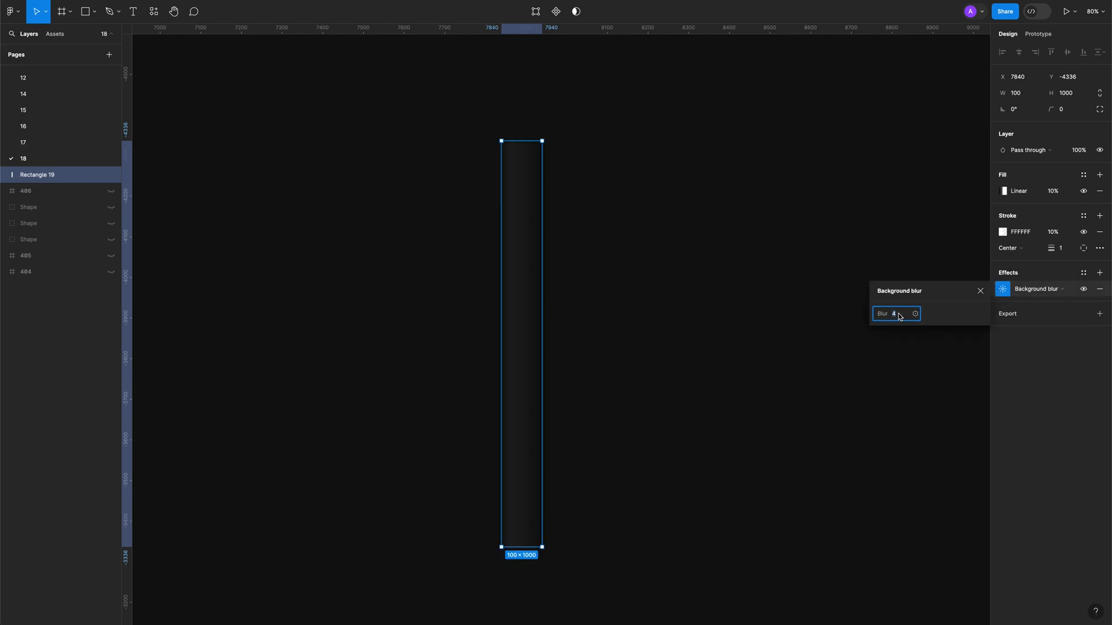
pyautogui.click(722, 264)
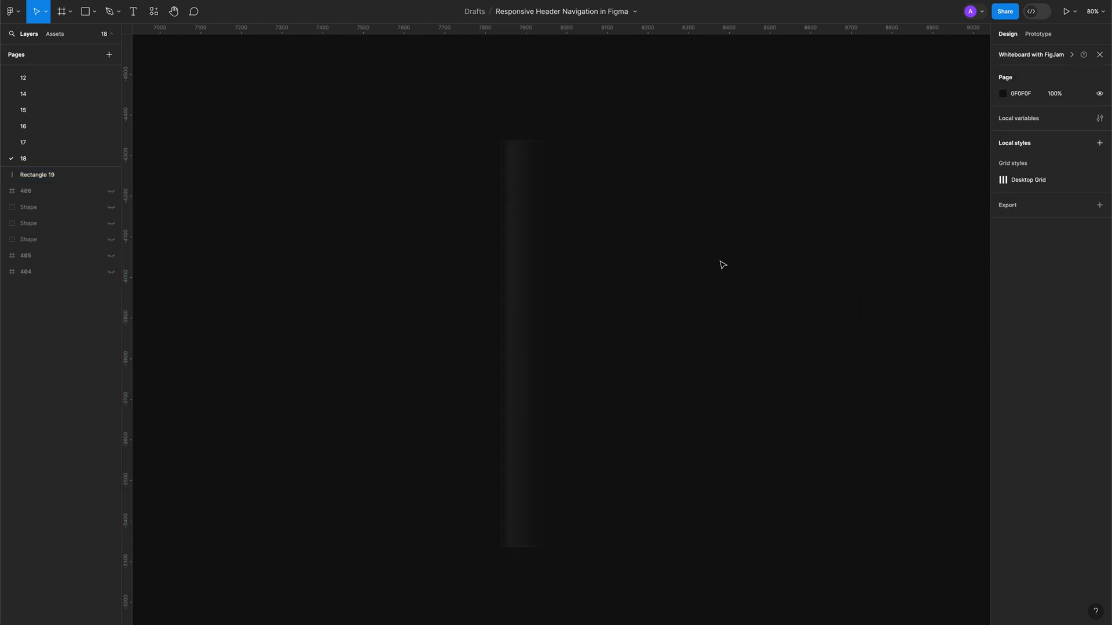
pyautogui.click(522, 277)
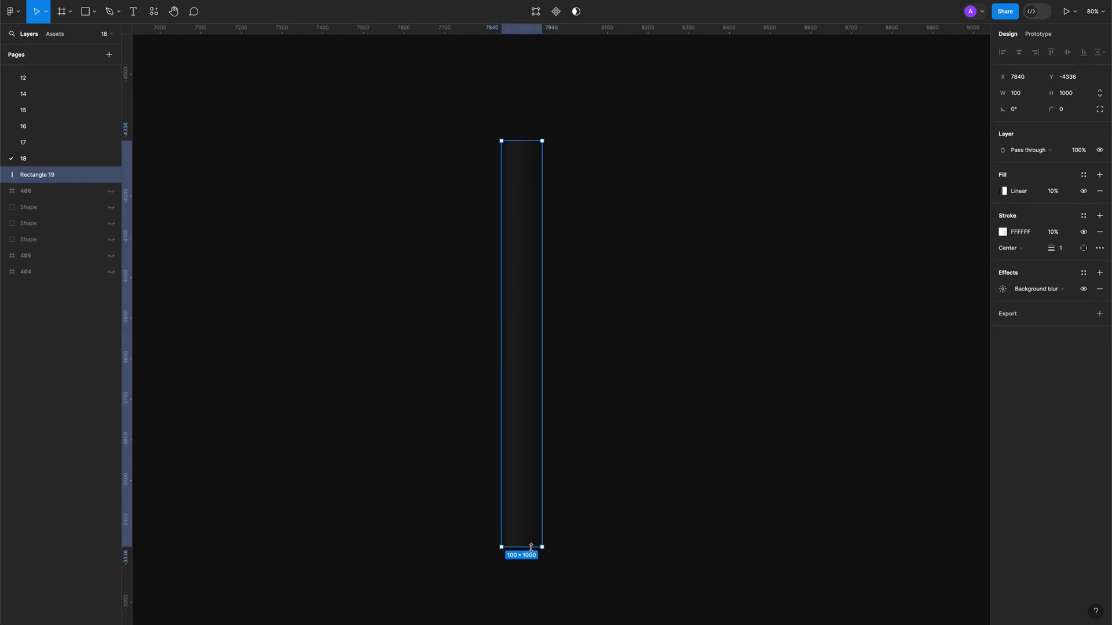
pyautogui.moveTo(531, 547); pyautogui.dragTo(531, 425)
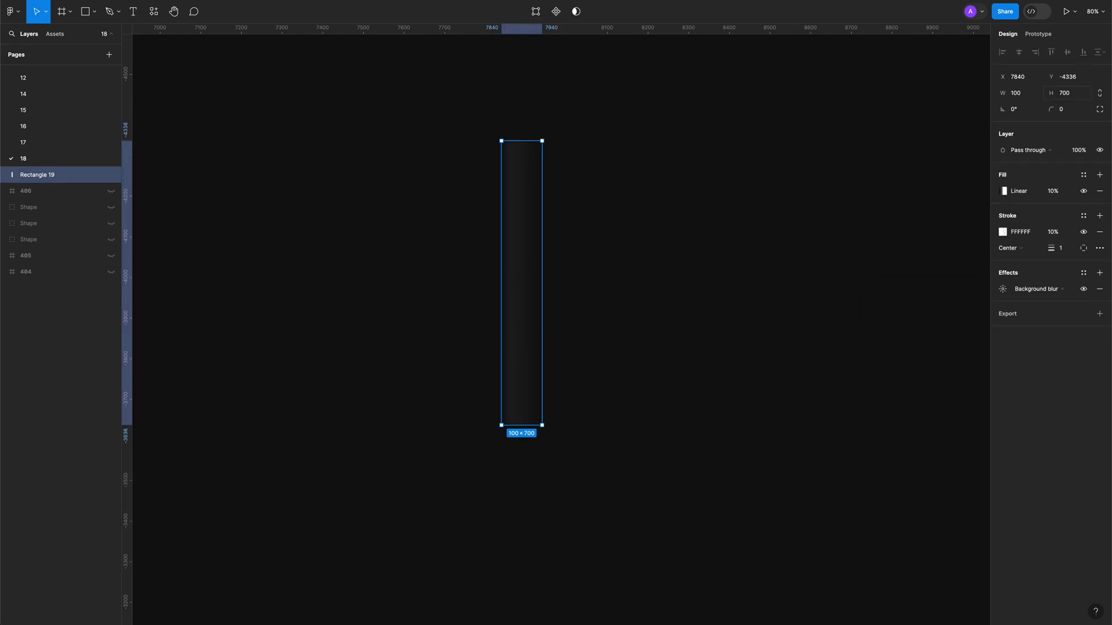
pyautogui.click(672, 272)
# Step: Duplicate the bar and place the copy flush against the original's right edge
pyautogui.doubleClick(522, 244)
pyautogui.press('Escape')
pyautogui.click(603, 255)
pyautogui.moveTo(538, 235); pyautogui.dragTo(575, 234)
pyautogui.moveTo(467, 96); pyautogui.dragTo(665, 411)
pyautogui.click(664, 411)
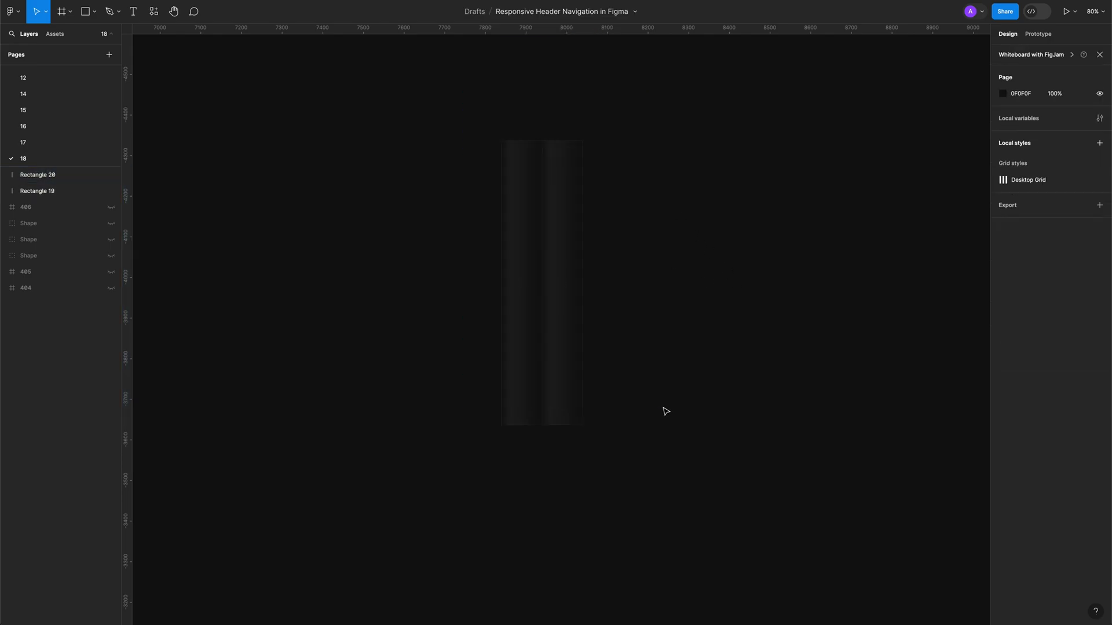
# Step: Add a third bar by copying the second one flush against its right edge, at X 8040
pyautogui.click(562, 363)
pyautogui.moveTo(484, 113); pyautogui.dragTo(691, 369)
pyautogui.click(608, 206)
pyautogui.click(563, 196)
pyautogui.moveTo(578, 196); pyautogui.dragTo(611, 207)
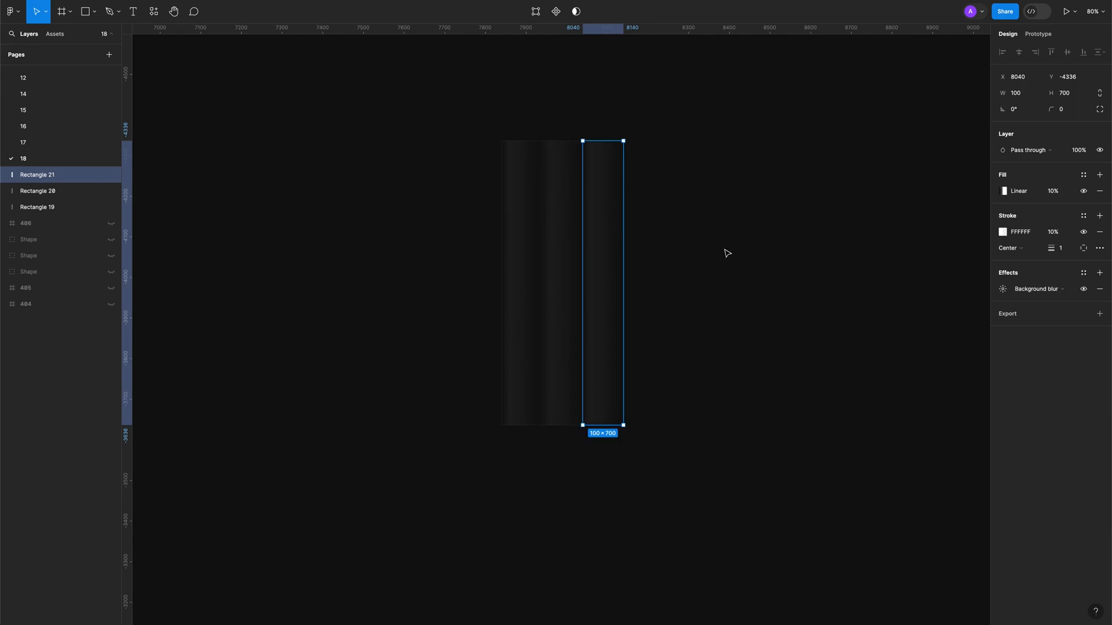
# Step: Repeat the duplication four more times to complete a row of seven adjoining bars
pyautogui.hotkey('ctrl', 'd')
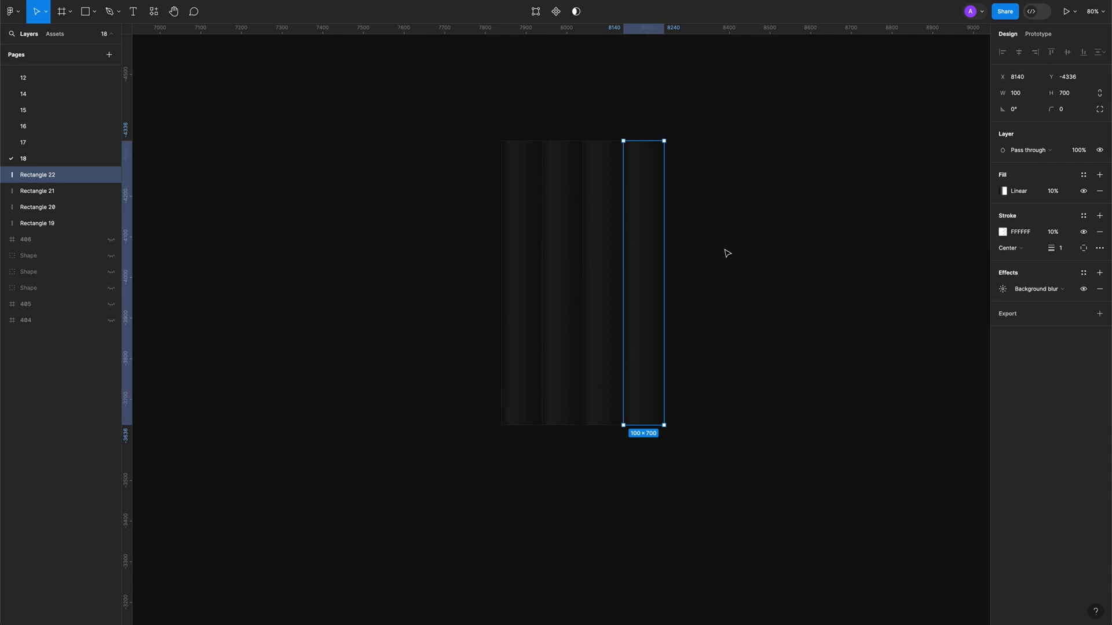
pyautogui.hotkey('ctrl', 'd')
pyautogui.hotkey('ctrl', 'd')
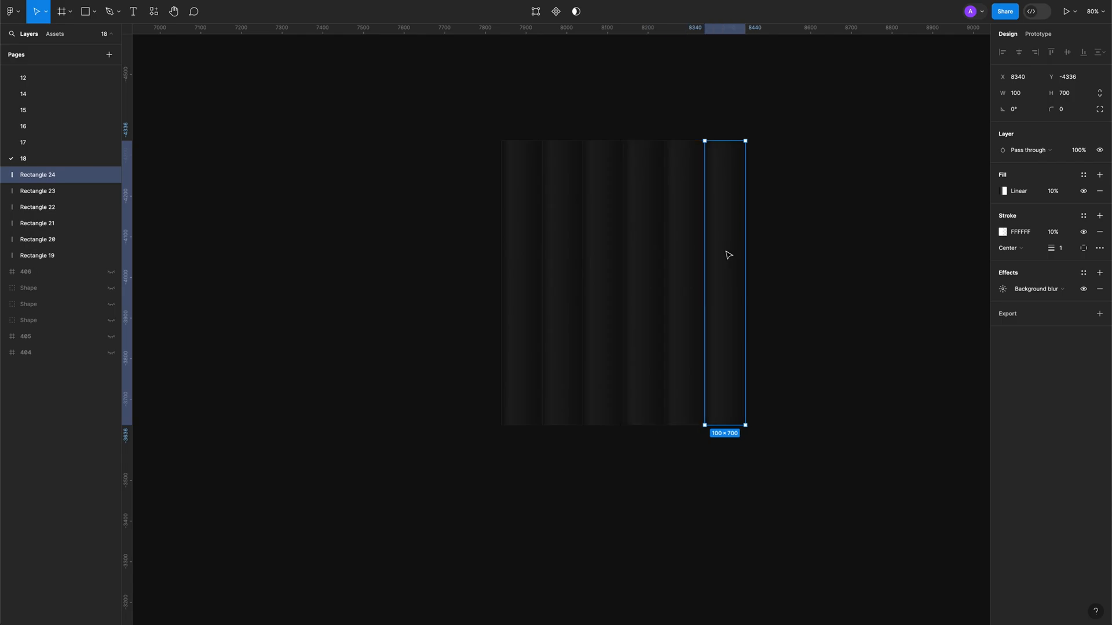
pyautogui.hotkey('ctrl', 'd')
pyautogui.click(472, 127)
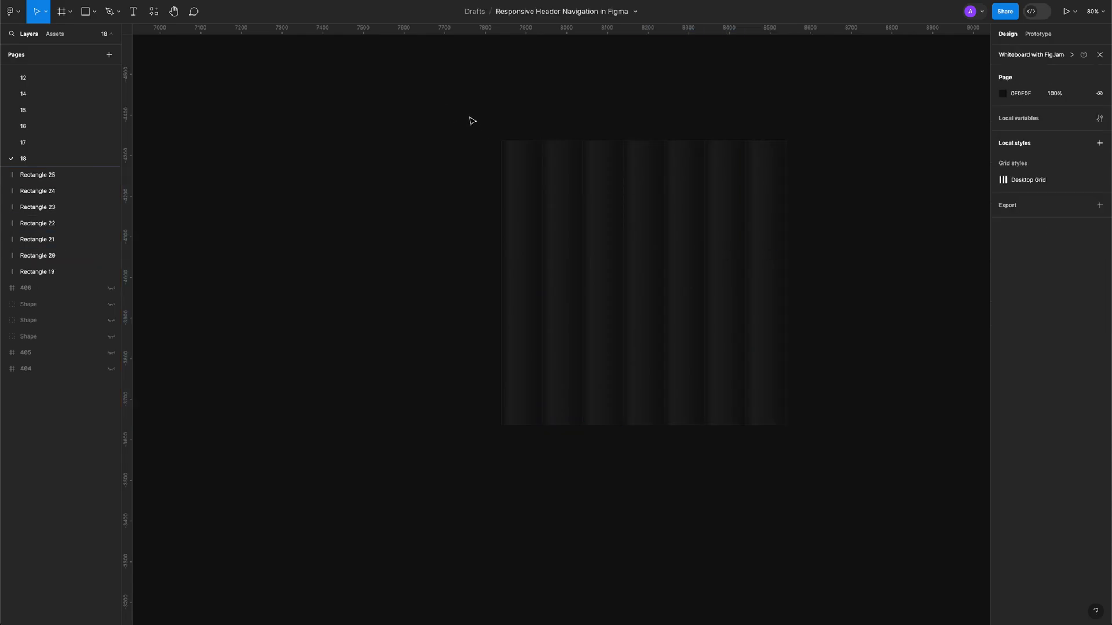
# Step: Move all seven bars down together to Y -4259
pyautogui.hotkey('ctrl', 'a')
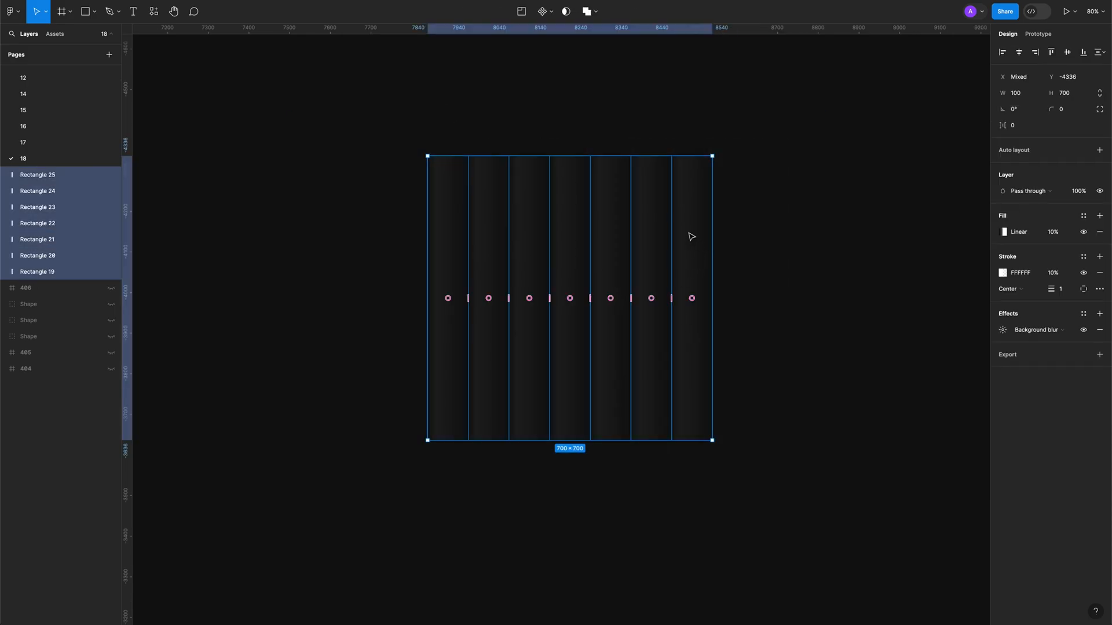
pyautogui.moveTo(689, 233); pyautogui.dragTo(693, 266)
pyautogui.click(787, 284)
pyautogui.moveTo(775, 288); pyautogui.dragTo(772, 286)
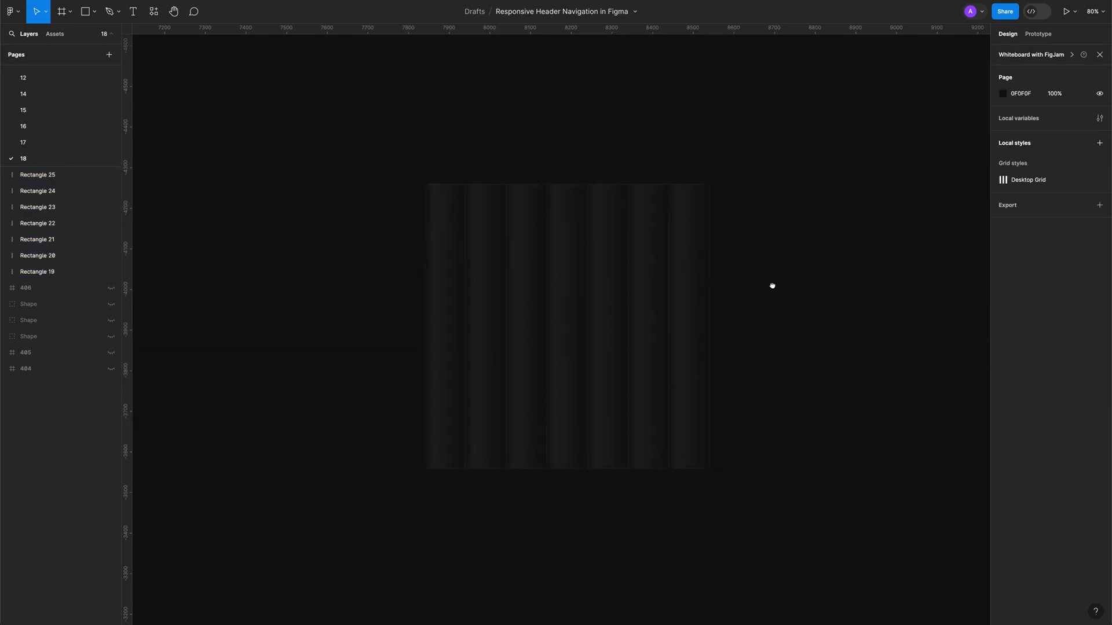
pyautogui.moveTo(333, 142); pyautogui.dragTo(897, 557)
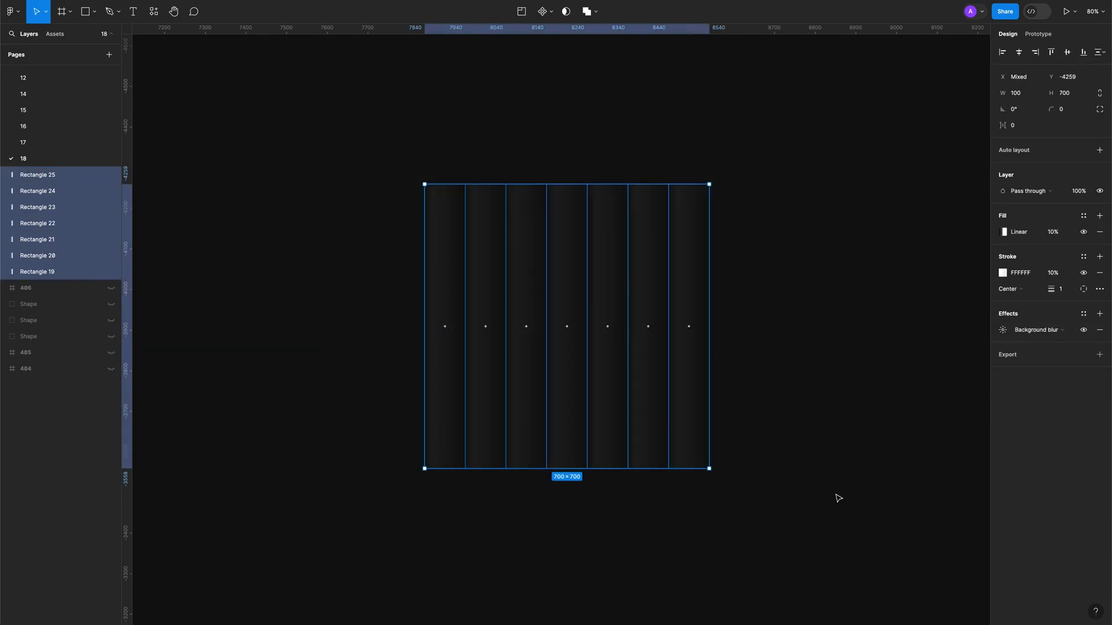
pyautogui.click(817, 491)
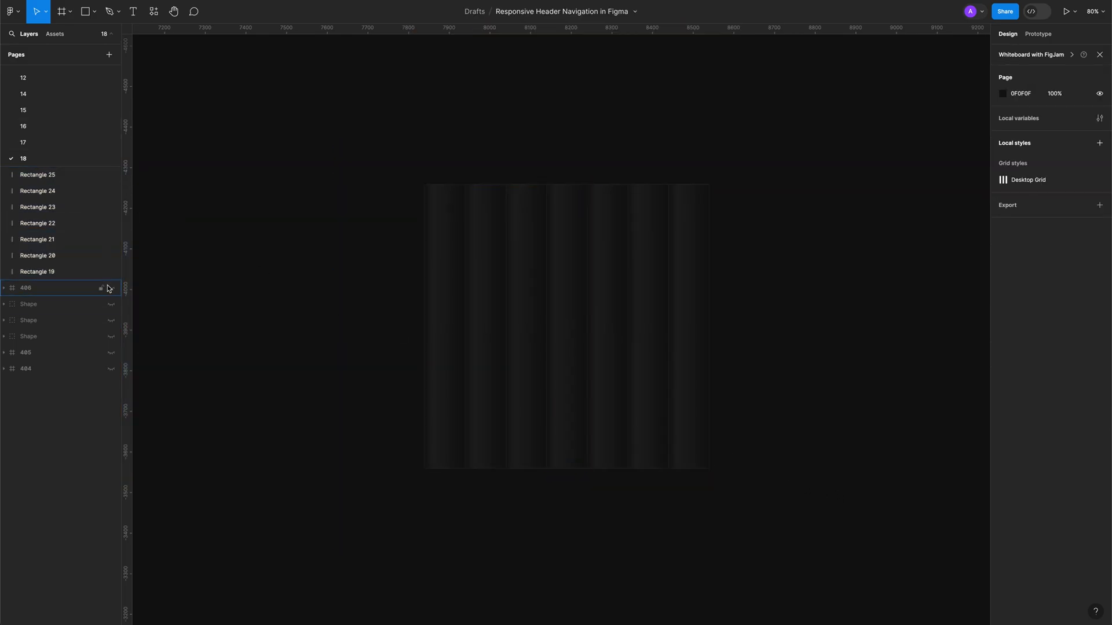
# Step: Unhide the three Shape layers
pyautogui.click(112, 305)
pyautogui.click(112, 320)
pyautogui.click(112, 337)
# Step: Move the pyramid, ring and helix together onto the row of bars, aligned with its left edge at X 7840
pyautogui.scroll(-5, 342, 398)
pyautogui.scroll(-2, 339, 428)
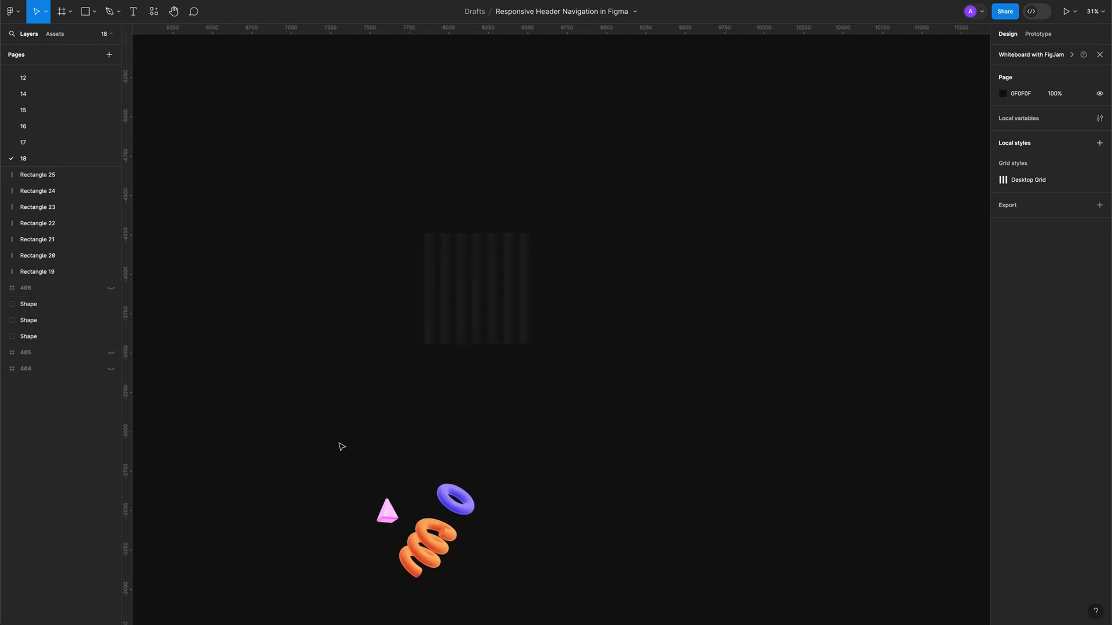
pyautogui.moveTo(338, 442); pyautogui.dragTo(534, 605)
pyautogui.moveTo(446, 525); pyautogui.dragTo(465, 412)
pyautogui.scroll(5, 492, 400)
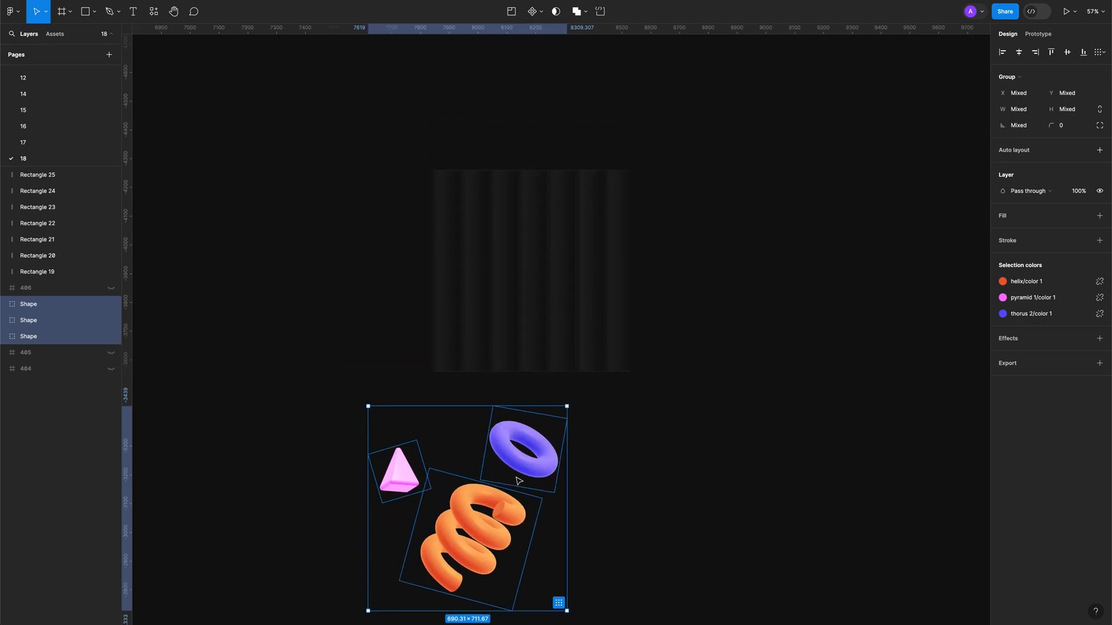
pyautogui.moveTo(519, 470); pyautogui.dragTo(527, 456)
pyautogui.moveTo(485, 523); pyautogui.dragTo(539, 318)
# Step: Examine how the row of glass bars blurs the three 3D shapes
pyautogui.scroll(1, 535, 314)
pyautogui.scroll(5, 643, 296)
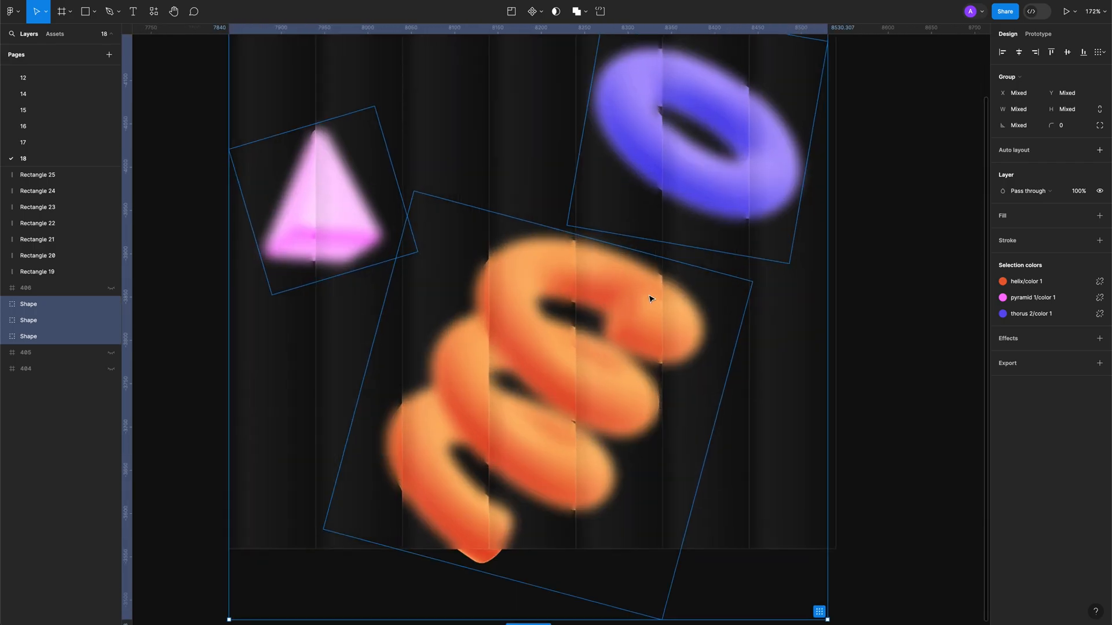
pyautogui.scroll(-4, 735, 263)
pyautogui.moveTo(735, 263); pyautogui.dragTo(708, 311)
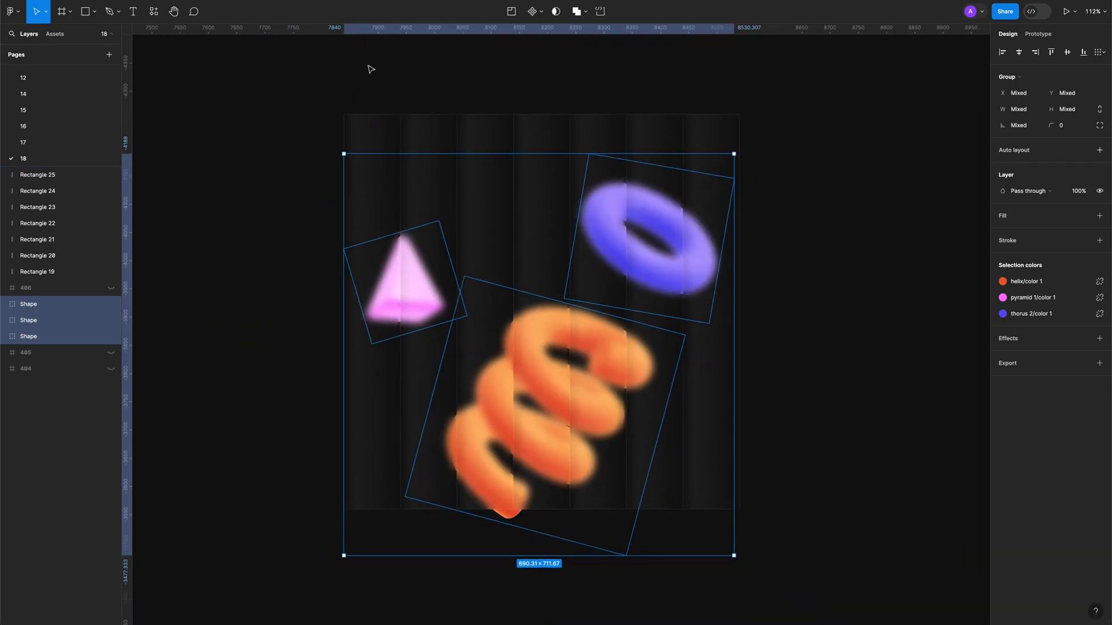
pyautogui.click(303, 95)
pyautogui.moveTo(303, 95); pyautogui.dragTo(374, 142)
pyautogui.click(808, 147)
pyautogui.click(950, 253)
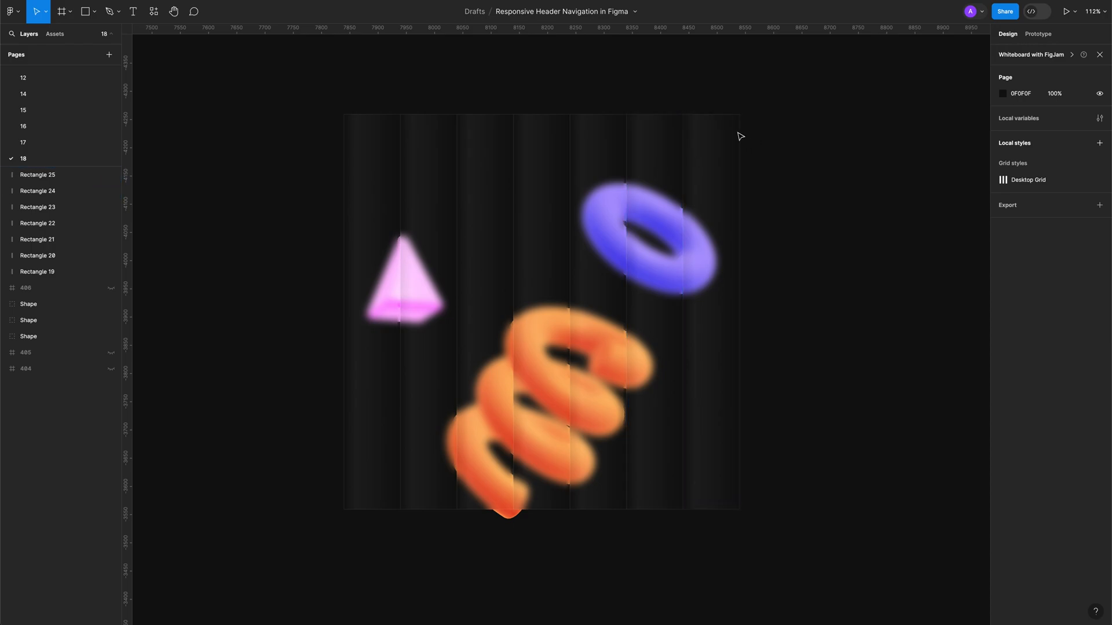
# Step: Send the second bar from the right, Rectangle 24, to the back, behind the shapes
pyautogui.click(721, 152)
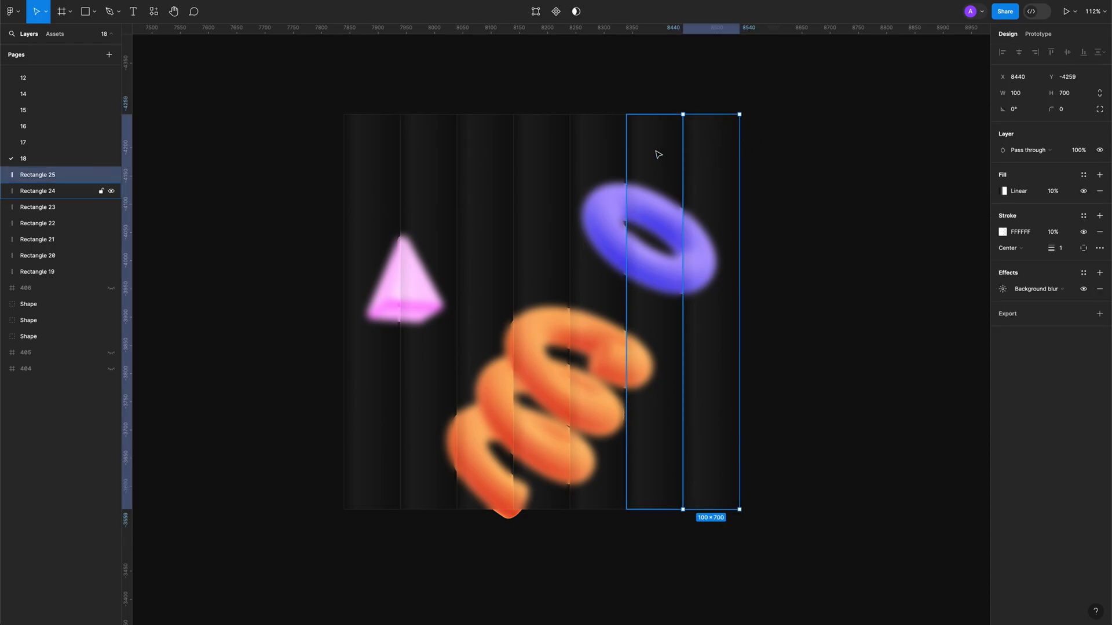
pyautogui.click(658, 154)
pyautogui.rightClick(657, 152)
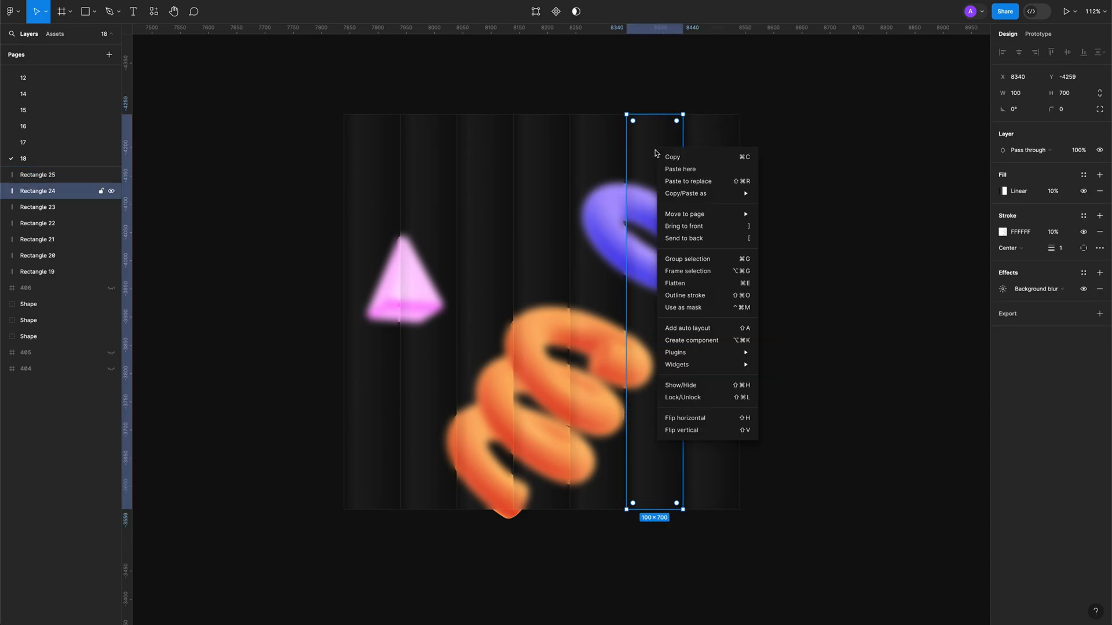
pyautogui.click(694, 239)
pyautogui.click(849, 250)
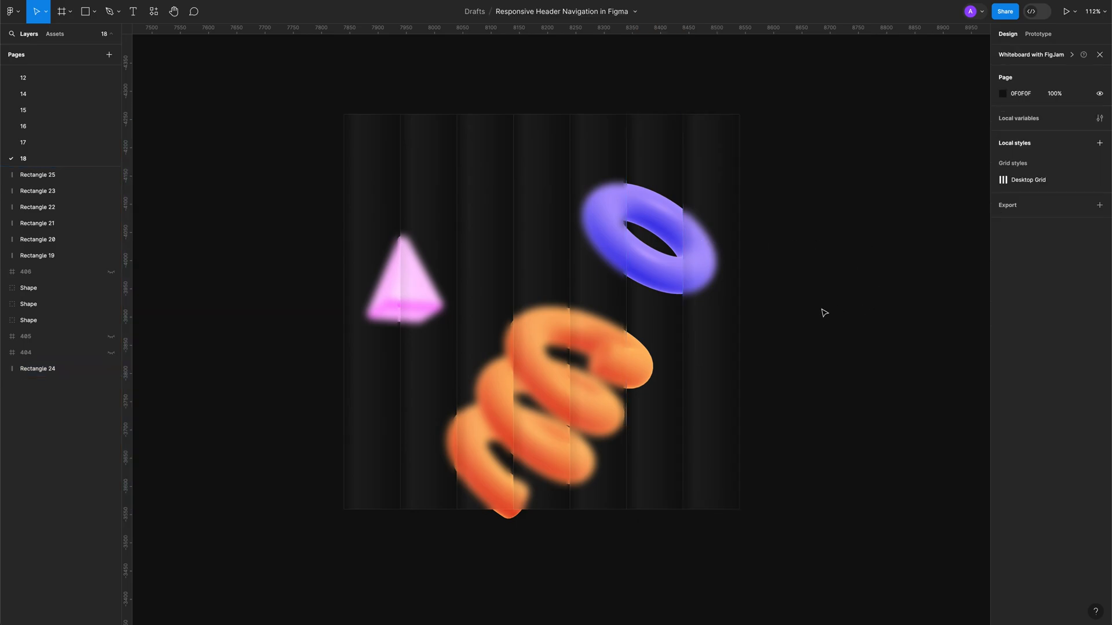
# Step: Send the middle bar, Rectangle 22, to the back, behind the shapes
pyautogui.click(537, 161)
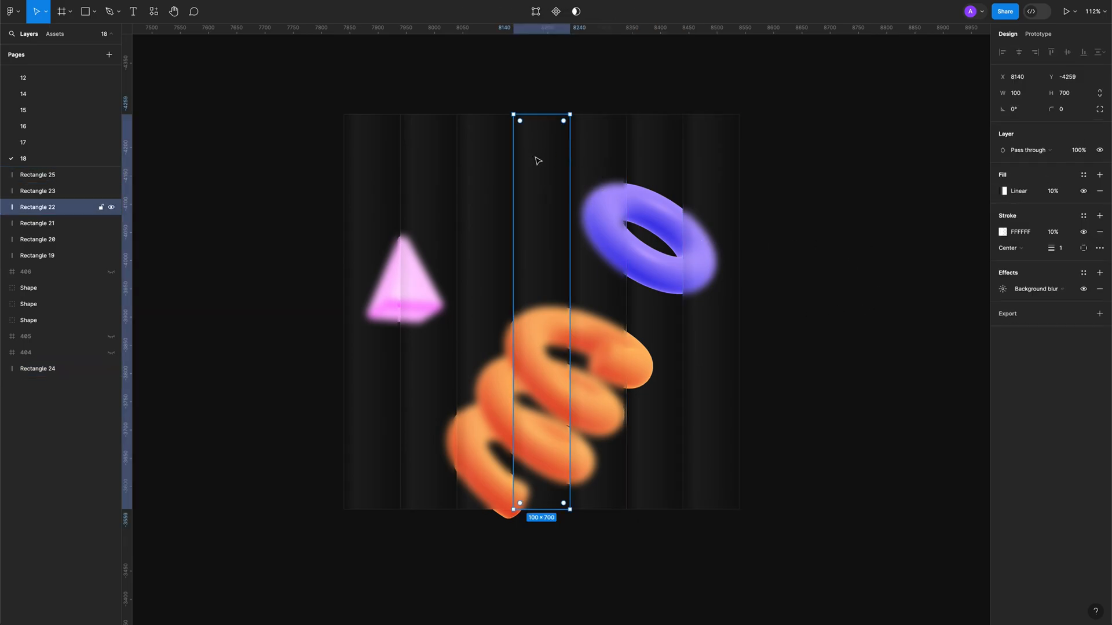
pyautogui.rightClick(536, 157)
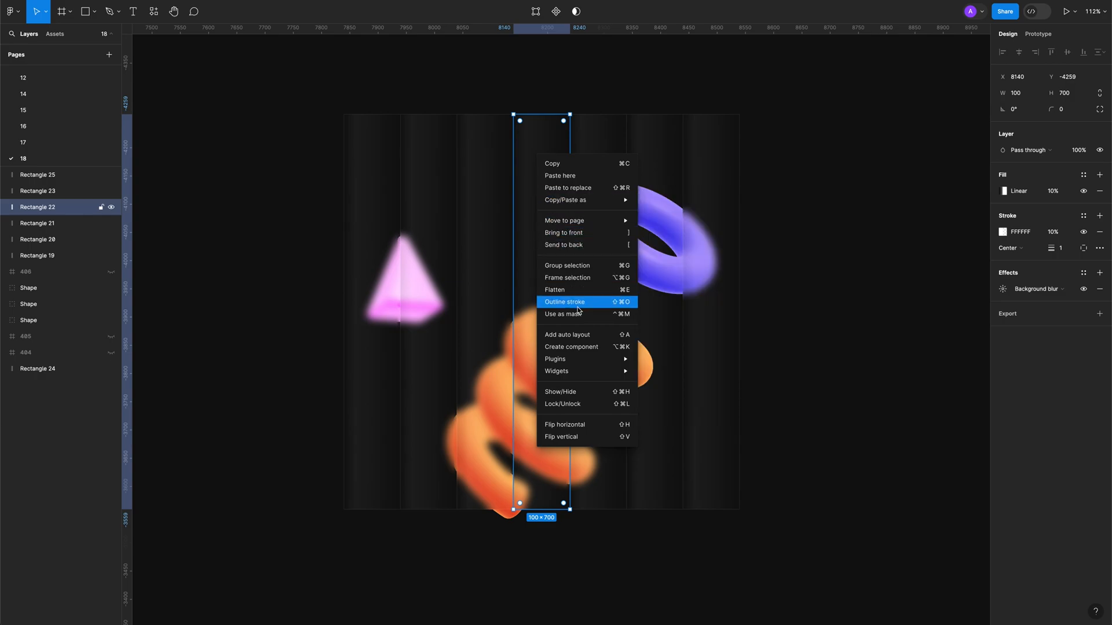
pyautogui.click(573, 245)
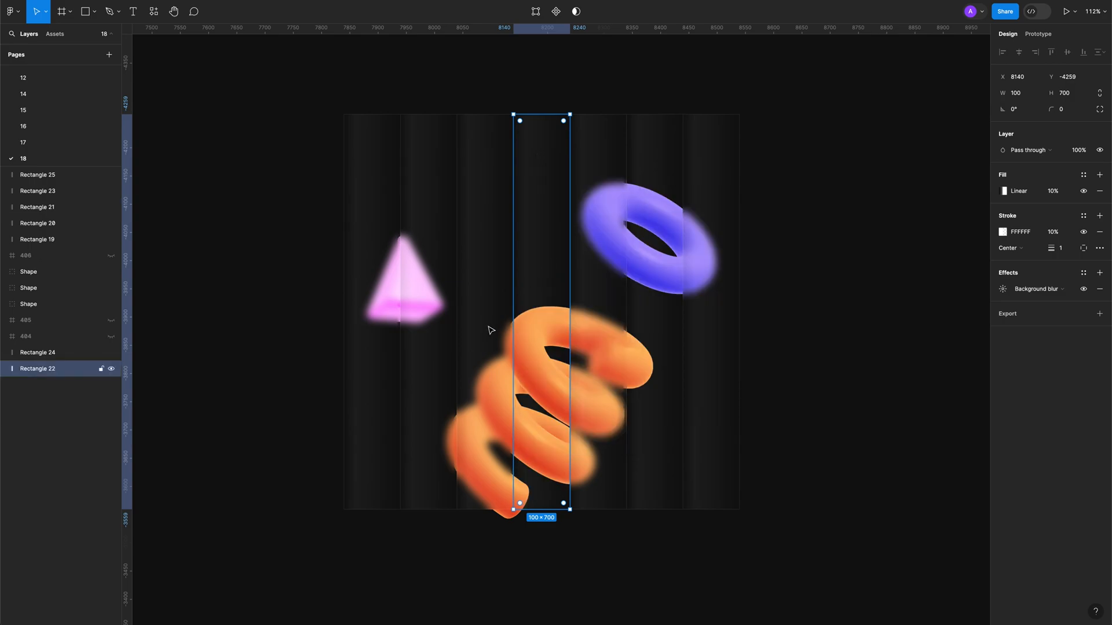
pyautogui.click(470, 105)
# Step: Send the second bar from the left, Rectangle 20, to the back, behind the shapes
pyautogui.click(485, 355)
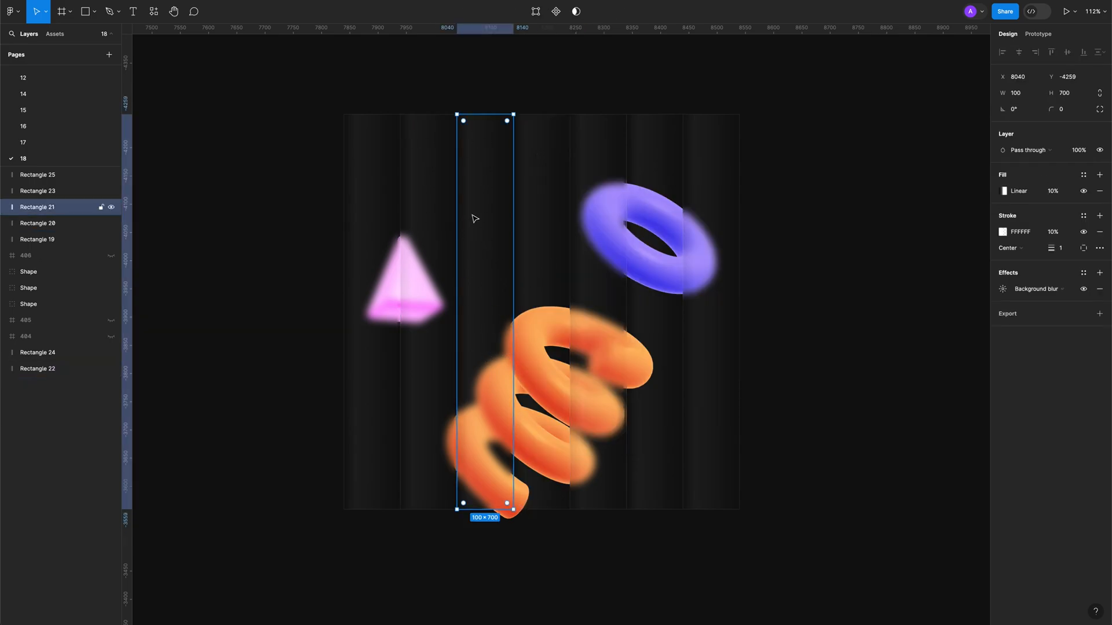
pyautogui.click(441, 210)
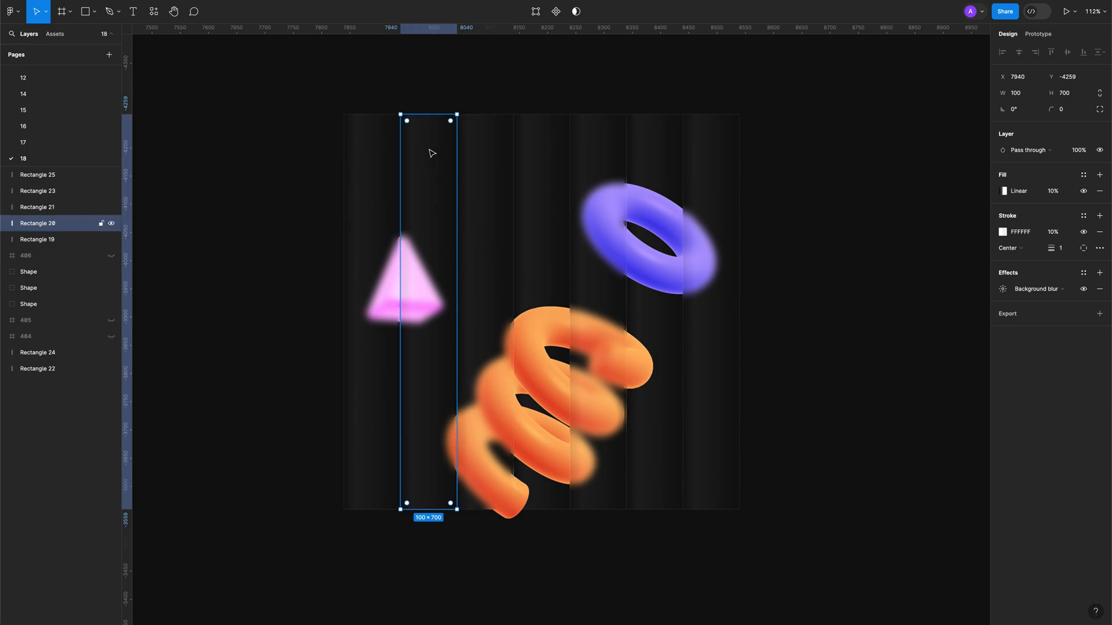
pyautogui.rightClick(431, 153)
pyautogui.click(451, 235)
pyautogui.click(300, 243)
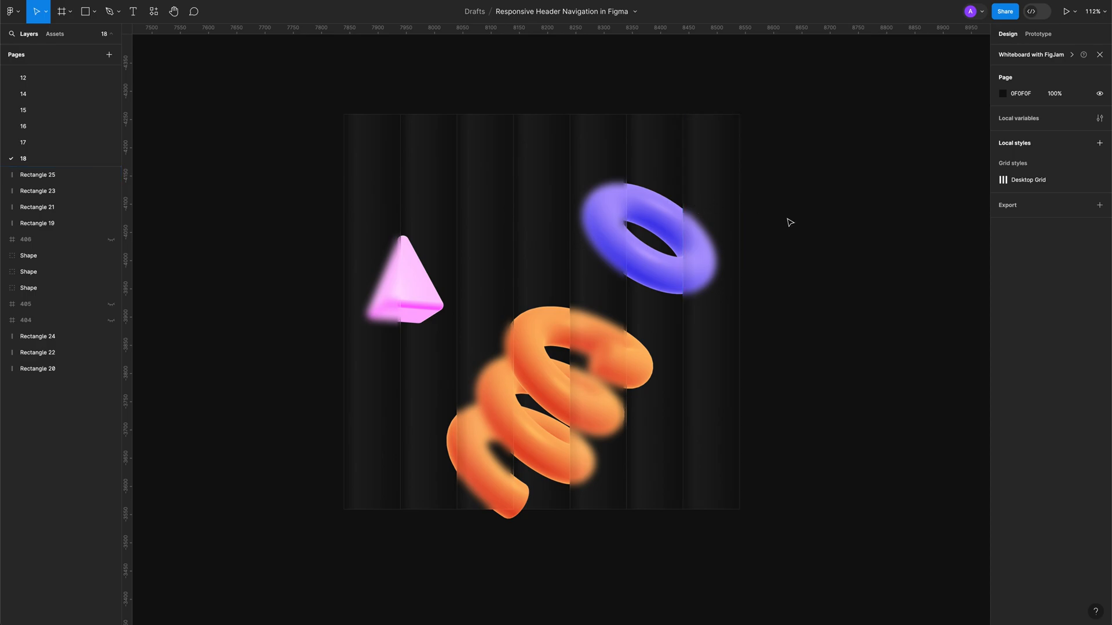
# Step: Unhide frame 406 and move it to the right of the glass-bar artwork with their top edges aligned, at X 8623, Y -4259
pyautogui.scroll(3, 682, 226)
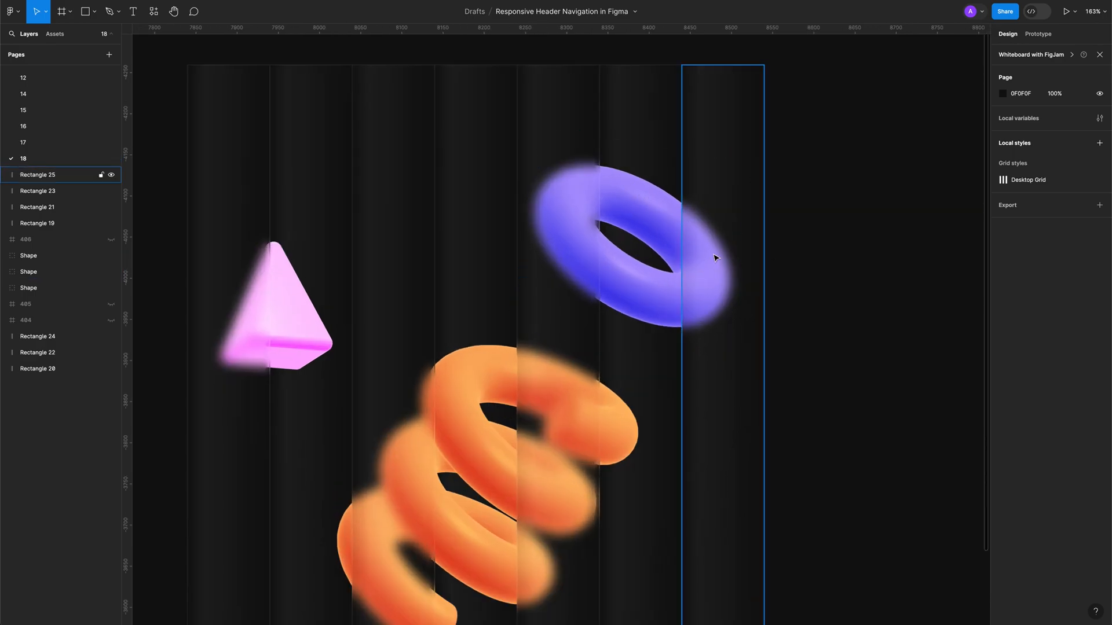
pyautogui.scroll(-4, 684, 220)
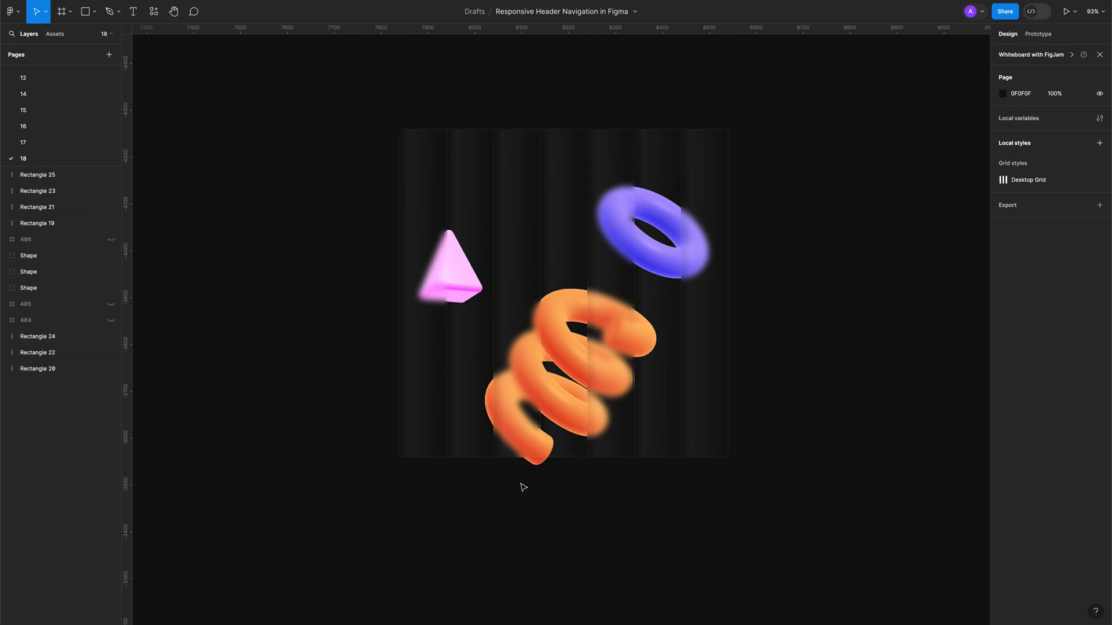
pyautogui.scroll(-5, 548, 463)
pyautogui.moveTo(677, 355); pyautogui.dragTo(658, 292)
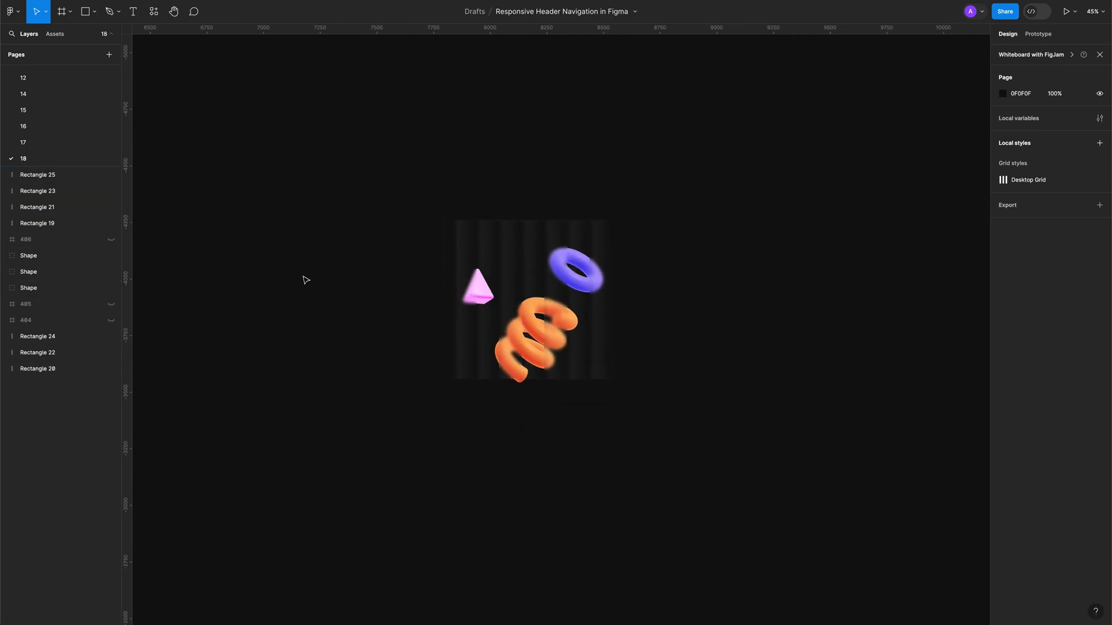
pyautogui.click(111, 304)
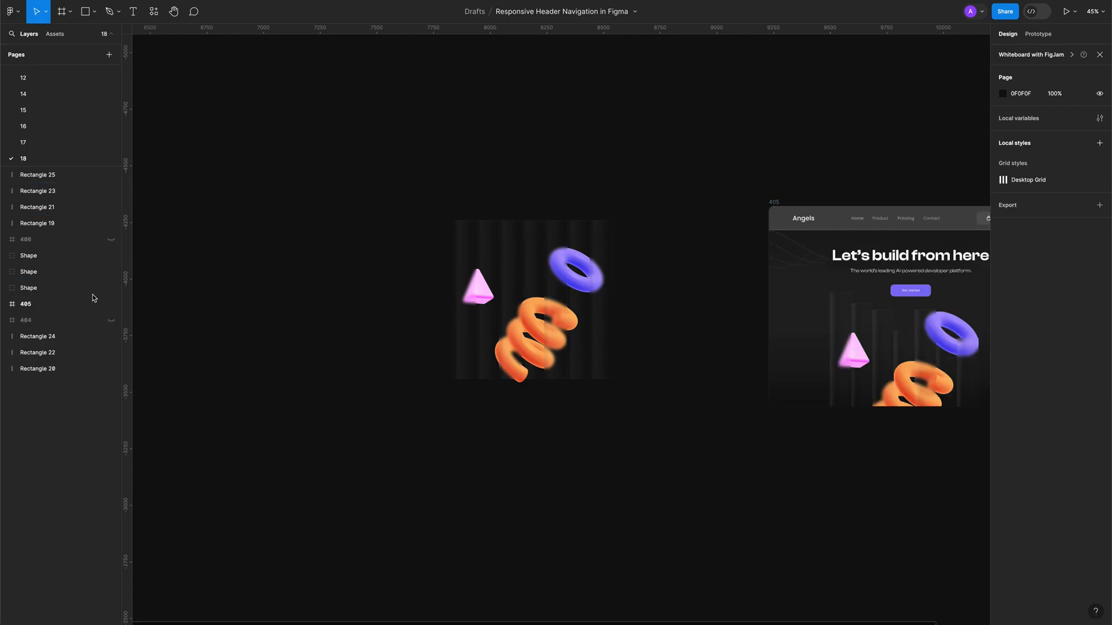
pyautogui.click(111, 304)
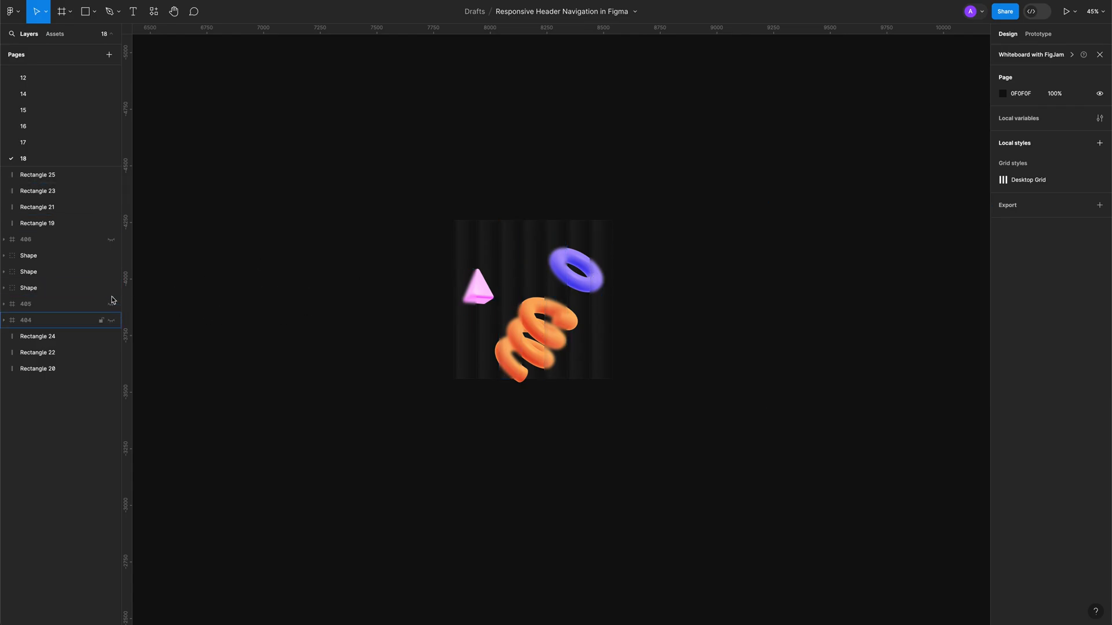
pyautogui.click(111, 238)
pyautogui.click(701, 212)
pyautogui.moveTo(701, 203); pyautogui.dragTo(637, 217)
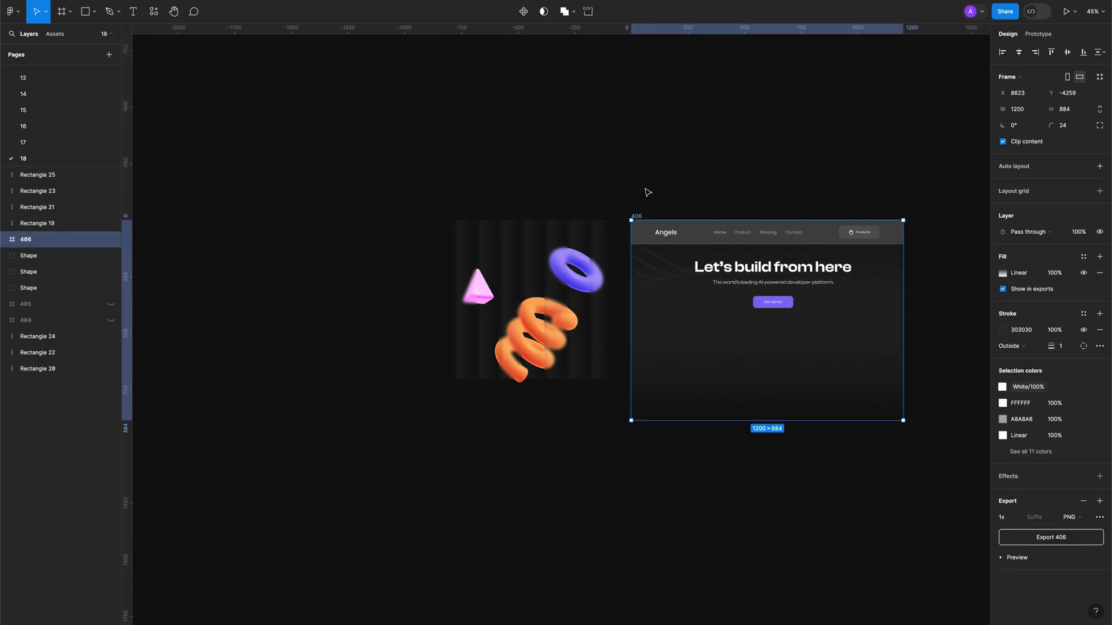
pyautogui.click(645, 189)
# Step: Wrap all seven bars and the three shapes in one frame and rename it 1
pyautogui.moveTo(457, 226); pyautogui.dragTo(615, 420)
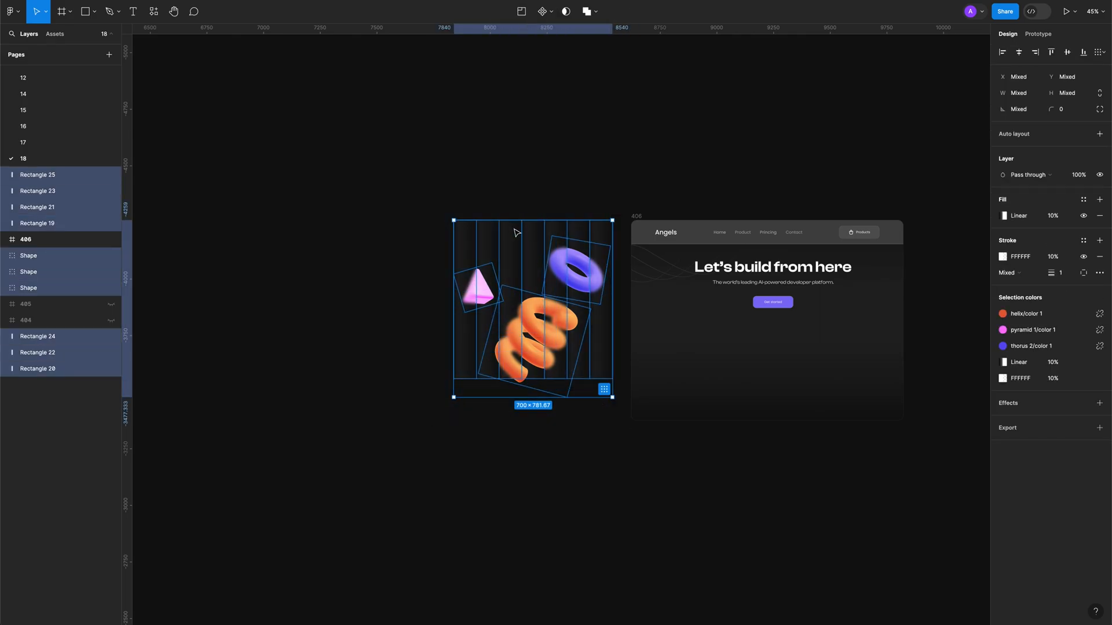
pyautogui.rightClick(514, 231)
pyautogui.click(546, 350)
pyautogui.click(466, 216)
pyautogui.write('1')
pyautogui.press('Return')
# Step: Place frame 1 inside frame 406, centred below the Get started button at about X 276, Y 425
pyautogui.moveTo(516, 234); pyautogui.dragTo(700, 319)
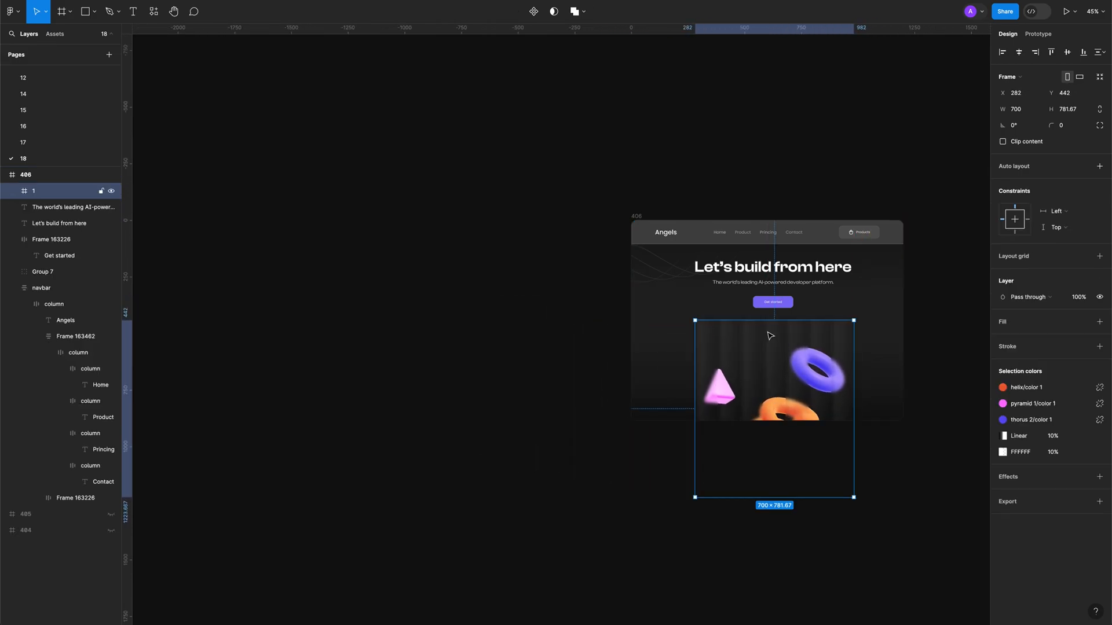
pyautogui.scroll(2, 768, 333)
pyautogui.moveTo(802, 375); pyautogui.dragTo(722, 275)
pyautogui.scroll(2, 667, 263)
pyautogui.moveTo(723, 273); pyautogui.dragTo(724, 271)
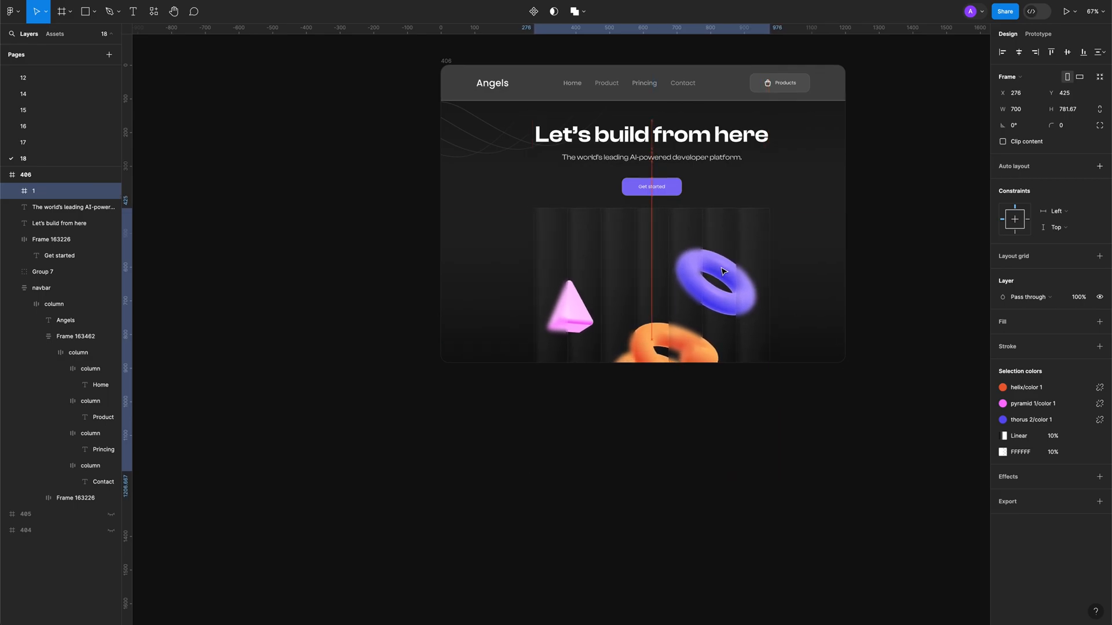
# Step: Move frame 1 up within frame 406 to X 278, Y 345 so more of the orange helix fits
pyautogui.click(788, 415)
pyautogui.moveTo(693, 373); pyautogui.dragTo(685, 314)
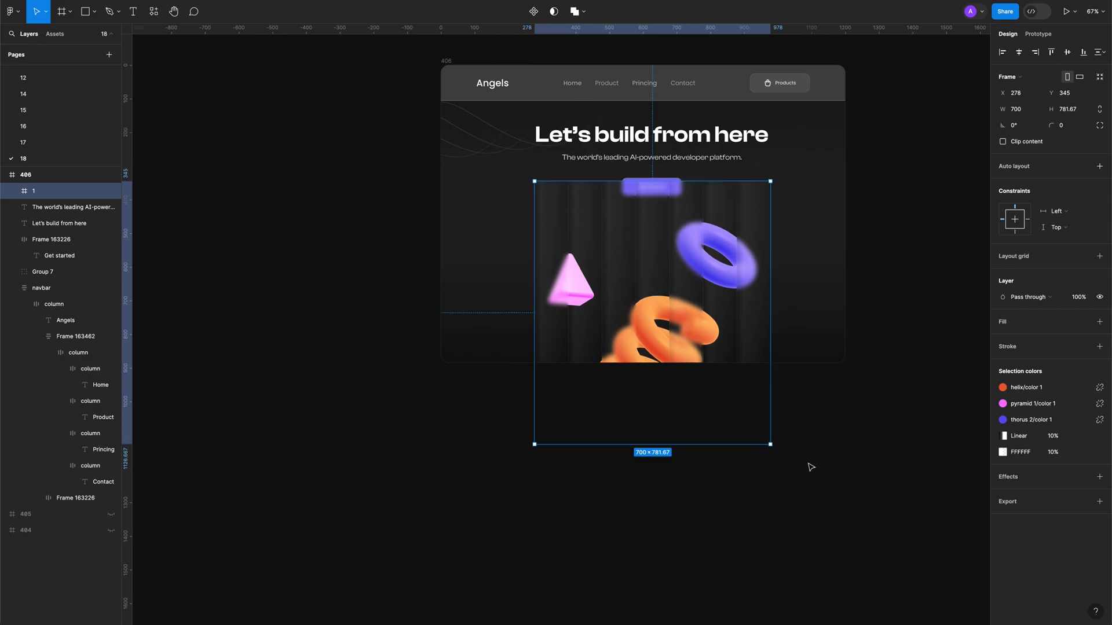
pyautogui.click(808, 462)
# Step: Shorten all seven bars together from their top edges to a height of 604, starting below the Get started button
pyautogui.keyDown('super'); pyautogui.click(742, 214); pyautogui.keyUp('super')
pyautogui.keyDown('shift'); pyautogui.keyDown('super'); pyautogui.click(721, 204); pyautogui.keyUp('super'); pyautogui.keyUp('shift')
pyautogui.keyDown('shift'); pyautogui.keyDown('super'); pyautogui.click(685, 210); pyautogui.keyUp('super'); pyautogui.keyUp('shift')
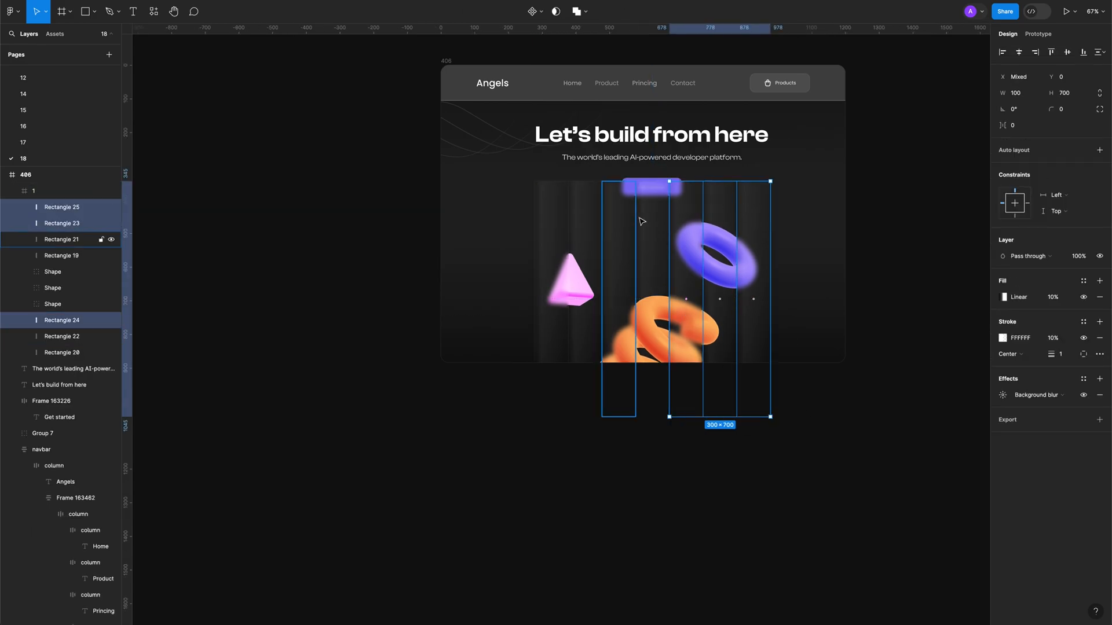
pyautogui.keyDown('shift'); pyautogui.keyDown('super'); pyautogui.click(640, 218); pyautogui.keyUp('super'); pyautogui.keyUp('shift')
pyautogui.keyDown('shift'); pyautogui.keyDown('super'); pyautogui.click(610, 225); pyautogui.keyUp('super'); pyautogui.keyUp('shift')
pyautogui.keyDown('shift'); pyautogui.keyDown('super'); pyautogui.click(553, 200); pyautogui.keyUp('super'); pyautogui.keyUp('shift')
pyautogui.keyDown('shift'); pyautogui.keyDown('super'); pyautogui.click(586, 183); pyautogui.keyUp('super'); pyautogui.keyUp('shift')
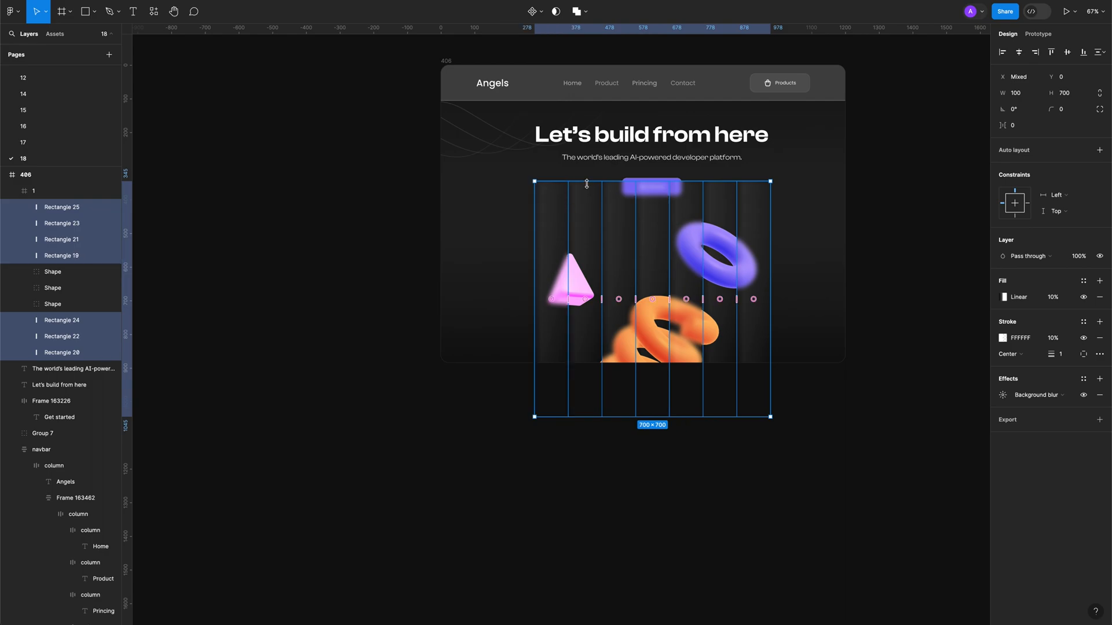
pyautogui.moveTo(588, 187); pyautogui.dragTo(586, 212)
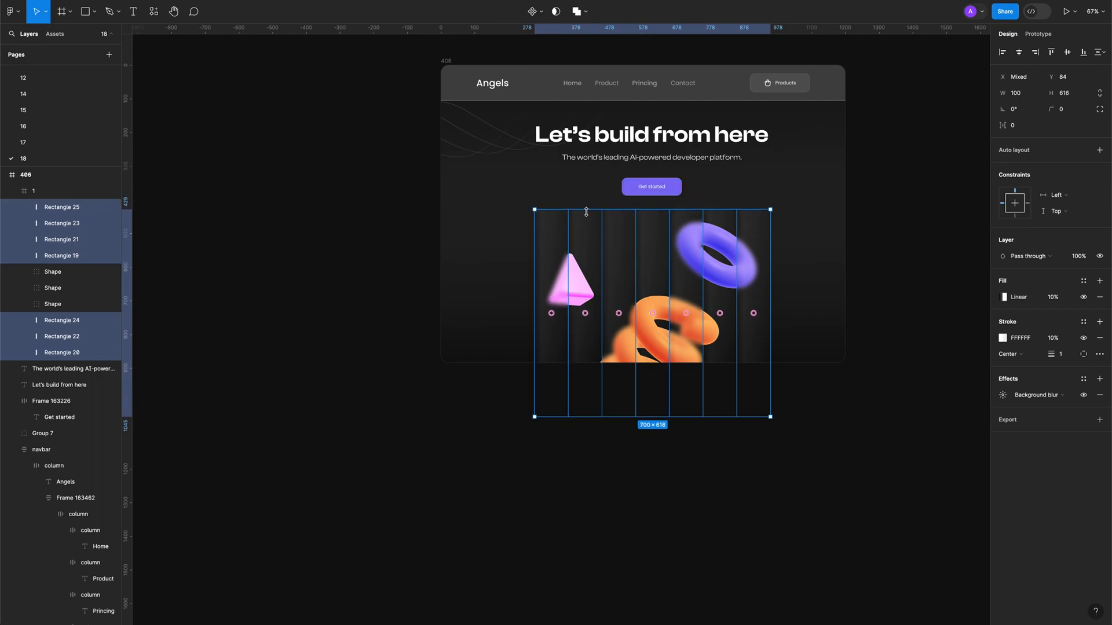
pyautogui.click(836, 361)
# Step: Lower the top edge of the rightmost bar, Rectangle 25, to make it 547 tall
pyautogui.keyDown('super'); pyautogui.click(761, 239); pyautogui.keyUp('super')
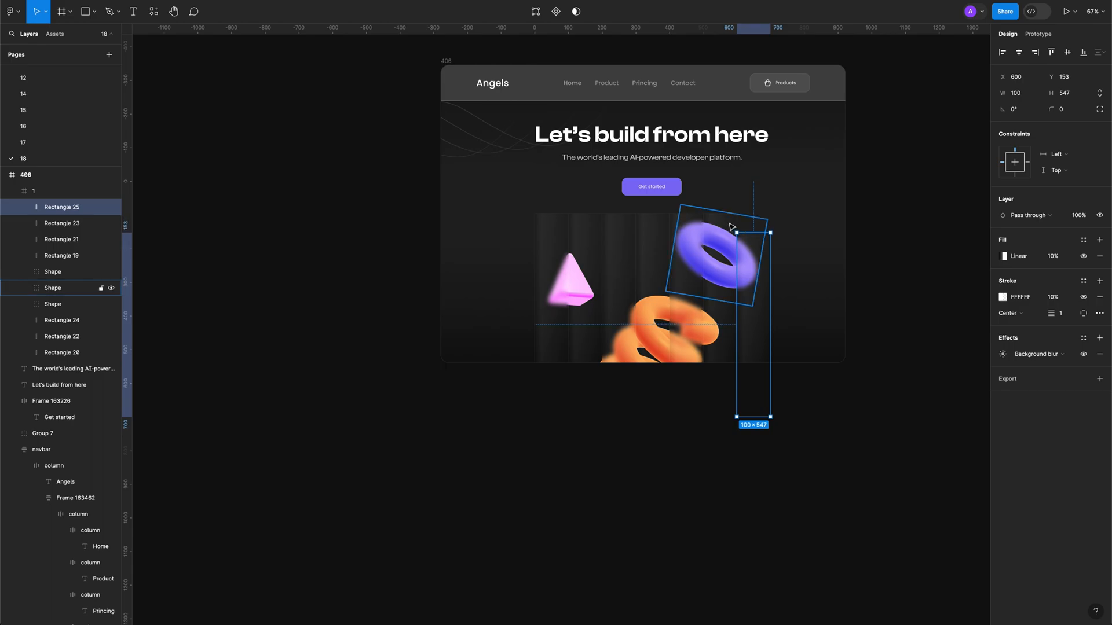
pyautogui.click(732, 227)
pyautogui.keyDown('super'); pyautogui.click(731, 227); pyautogui.keyUp('super')
# Step: Extend the two leftmost bars upward, making Rectangle 20 716 tall and Rectangle 19 630 tall
pyautogui.click(633, 229)
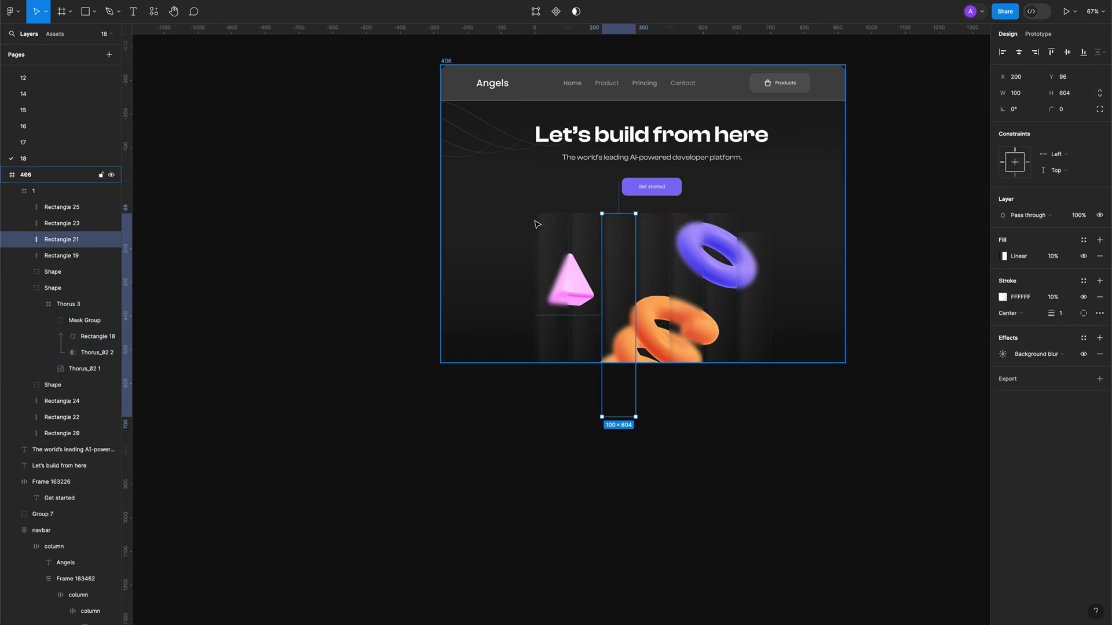
pyautogui.click(553, 221)
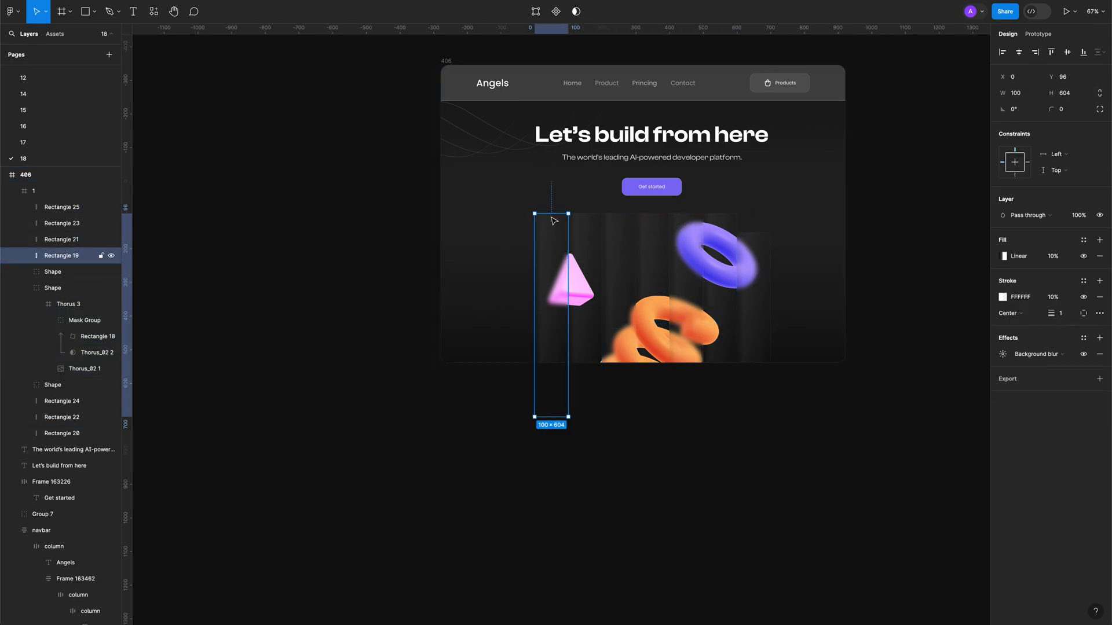
pyautogui.click(590, 227)
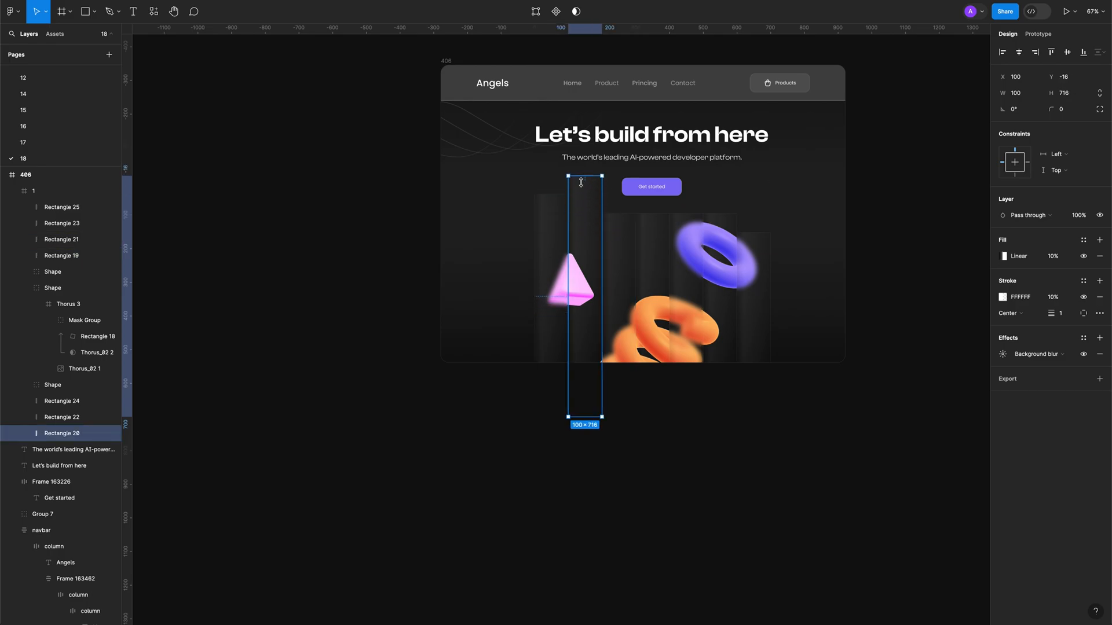
pyautogui.click(554, 216)
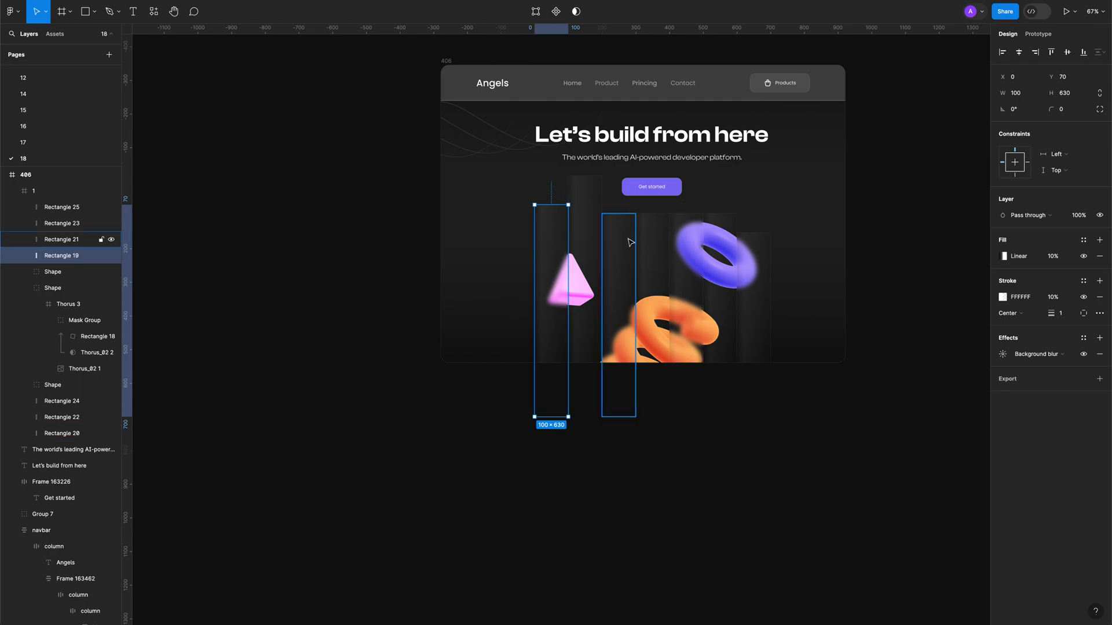
# Step: Stagger the remaining bar tops: lower Rectangle 21, make Rectangle 22 630 and Rectangle 23 547 tall, and raise Rectangle 25
pyautogui.click(619, 220)
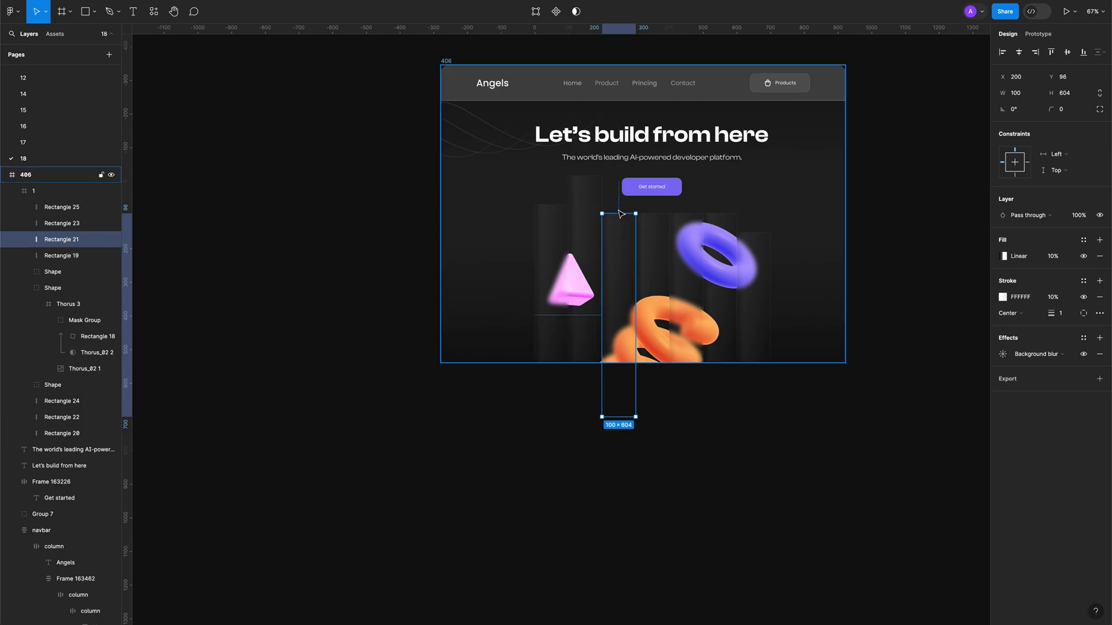
pyautogui.click(657, 233)
pyautogui.click(682, 222)
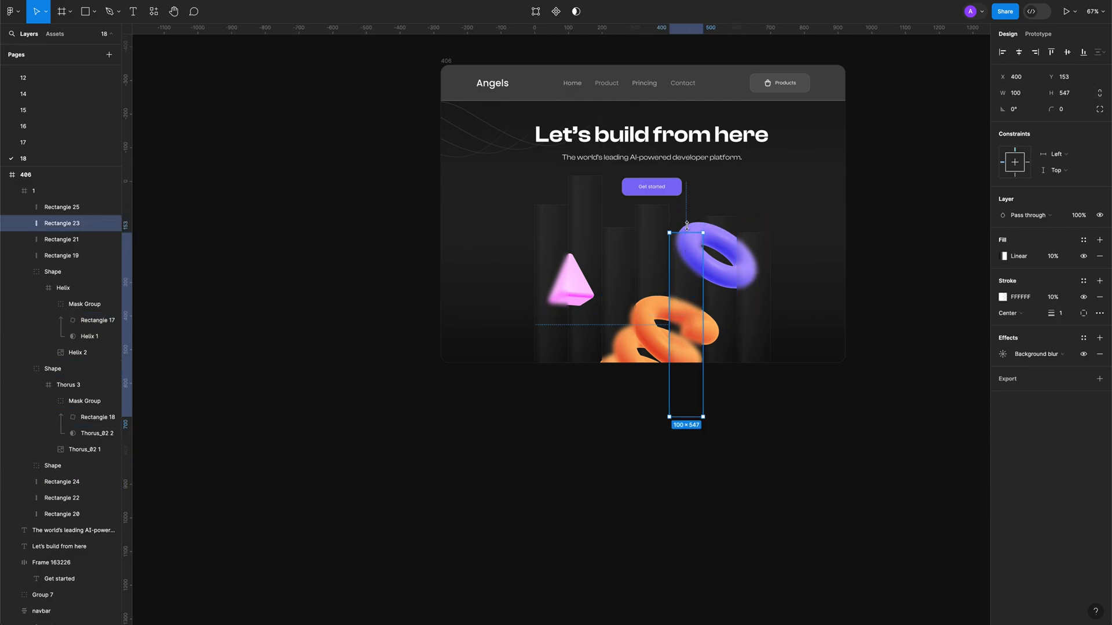
pyautogui.click(718, 231)
pyautogui.click(752, 231)
# Step: Refine the uneven skyline by lowering the tops of Rectangles 20, 22 and 25 and raising those of Rectangles 21 and 23
pyautogui.click(654, 208)
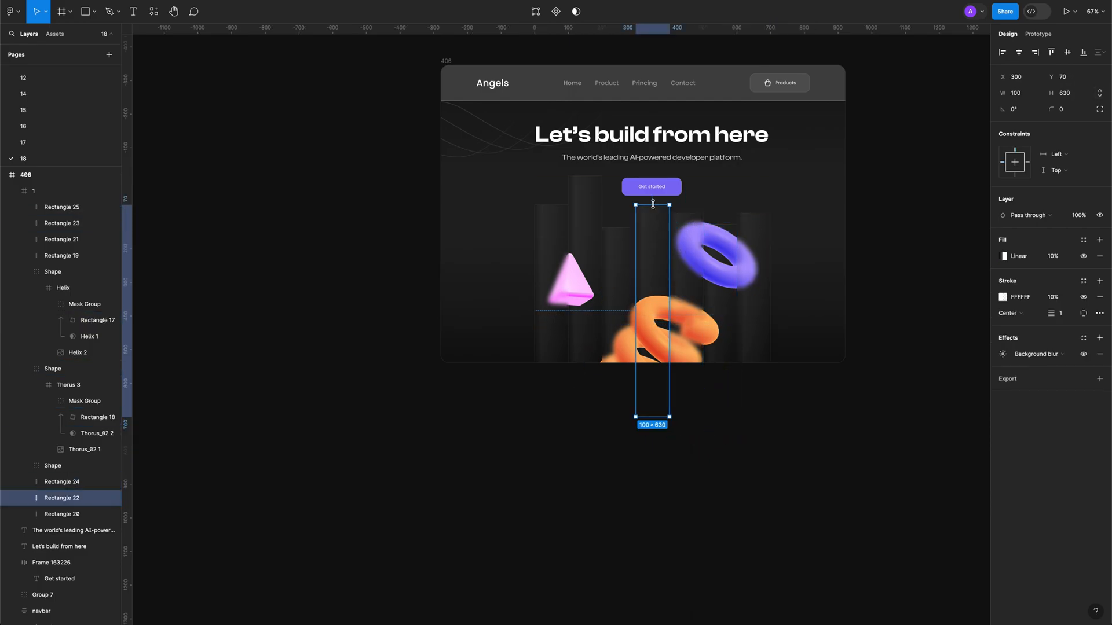
pyautogui.click(590, 179)
pyautogui.click(550, 244)
pyautogui.click(651, 244)
pyautogui.click(686, 243)
pyautogui.click(753, 243)
# Step: Shift frame 1 to X 276, Y 345 to centre it under the headline, and clear the selection
pyautogui.click(896, 235)
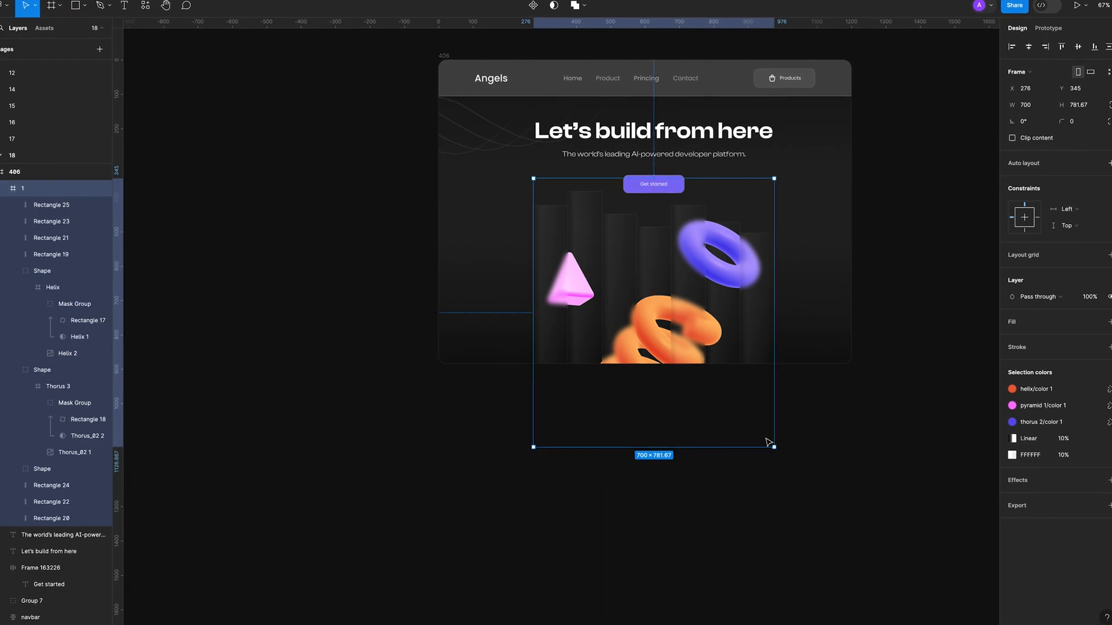
pyautogui.click(886, 436)
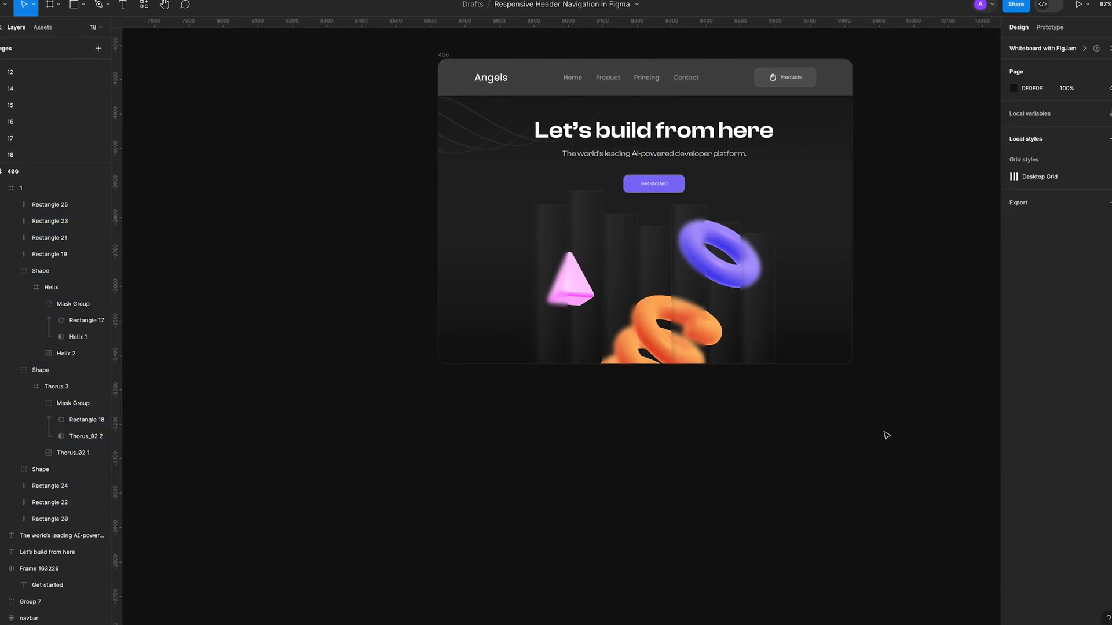